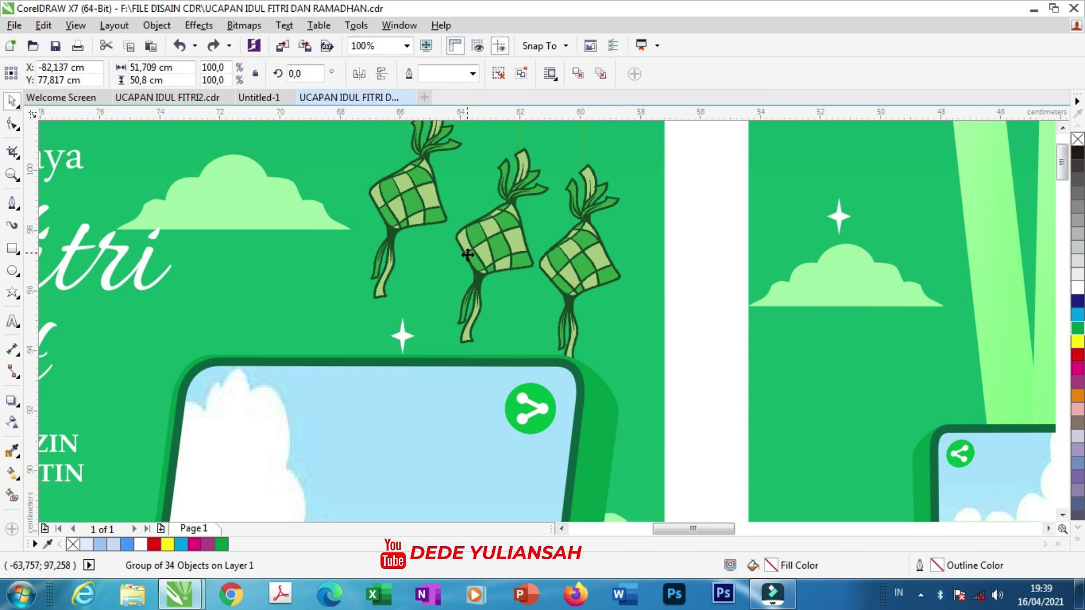
Step: Ungroup the first Iedul Fitri card, the one with two large phones, into separate objects
scroll(450, 274, down, 1)
scroll(450, 274, down, 1)
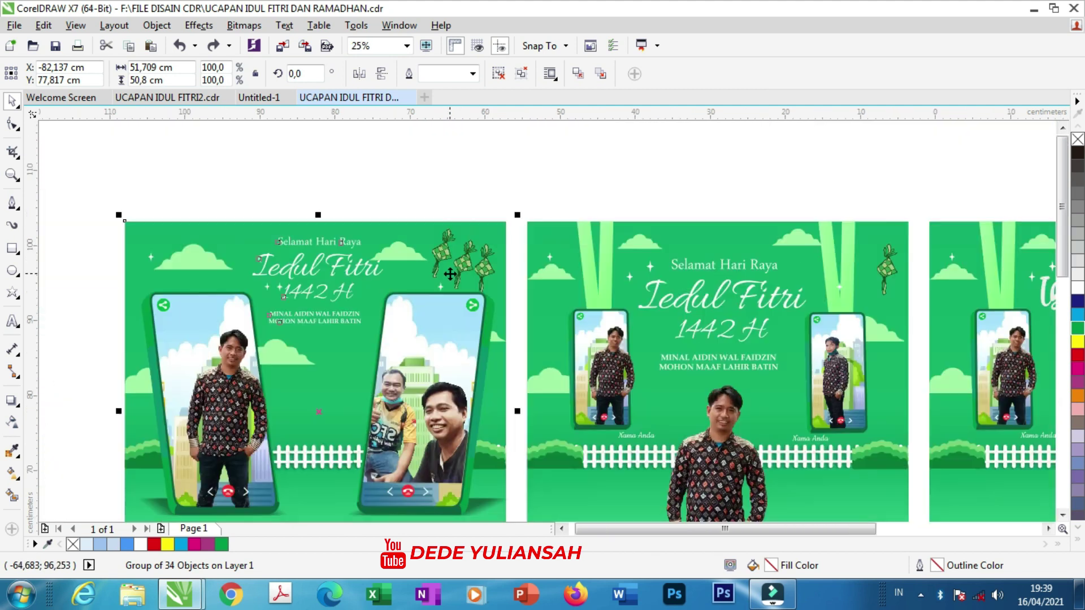
click(565, 179)
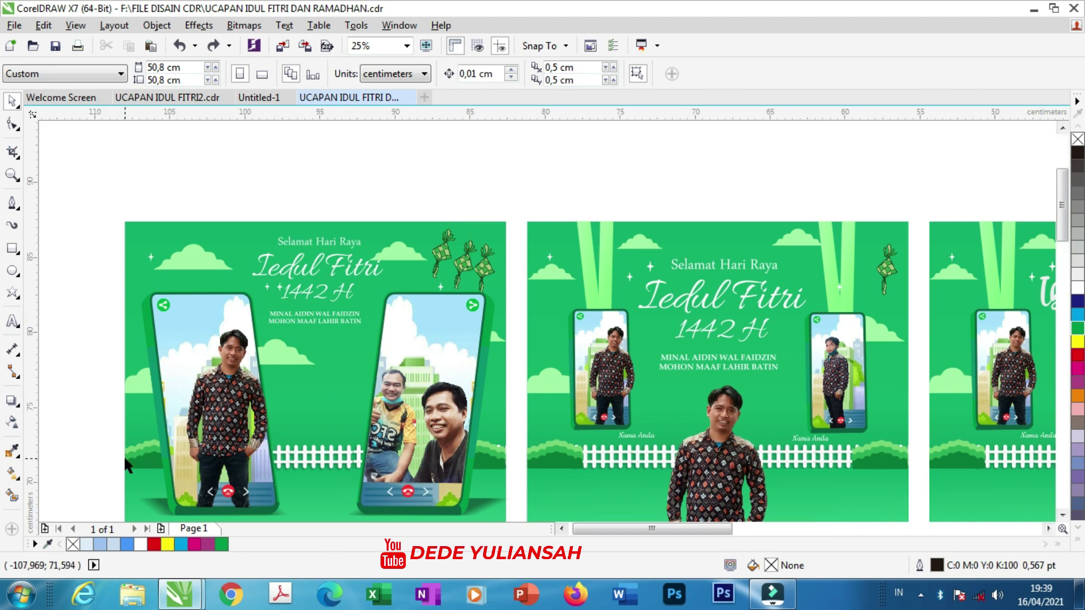
scroll(124, 455, up, 1)
click(326, 395)
right_click(327, 396)
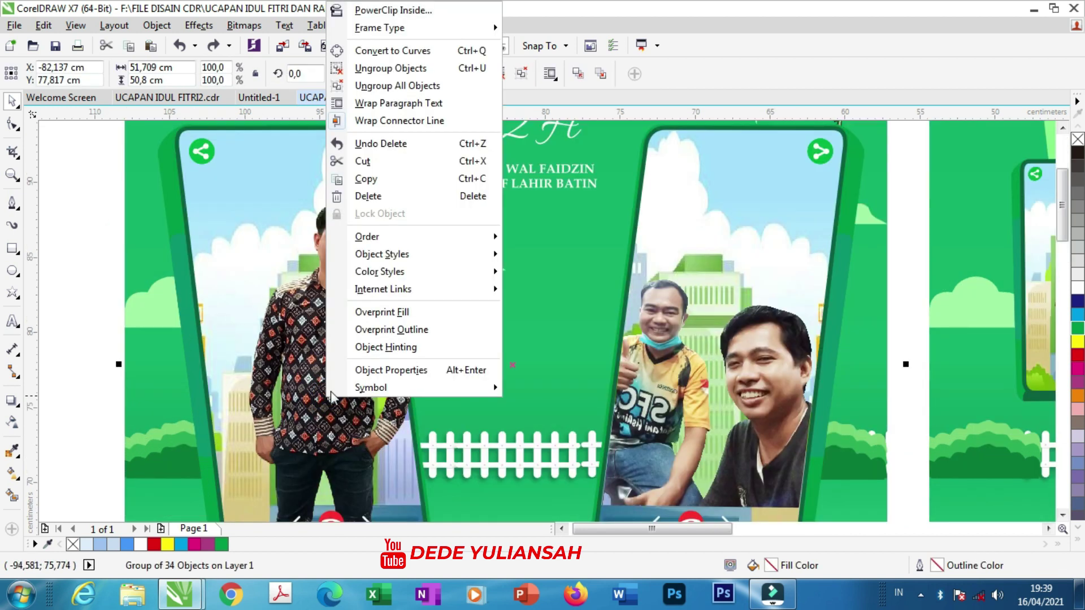
click(401, 68)
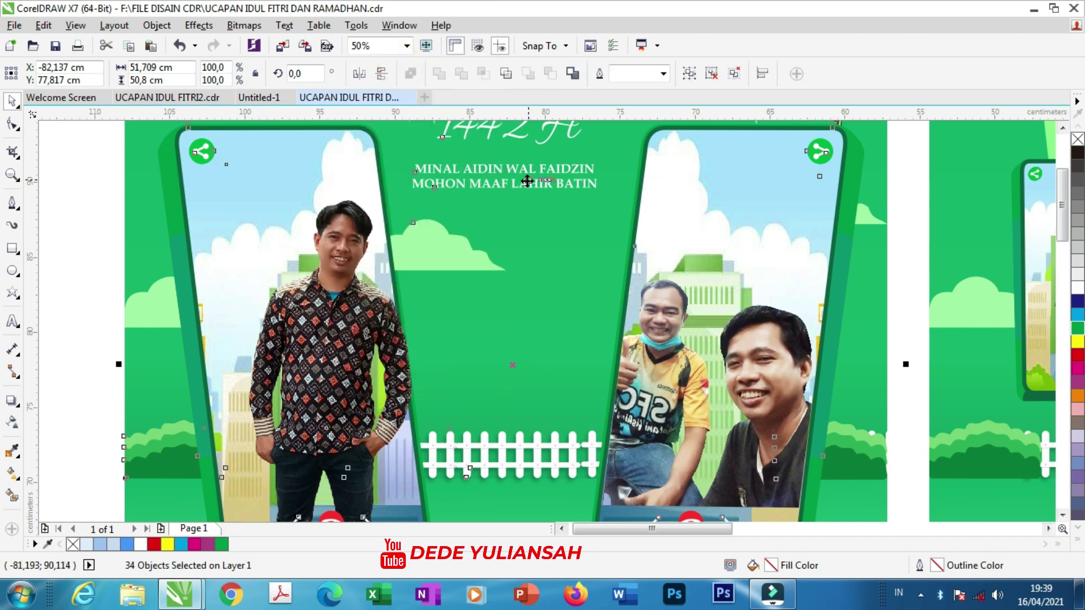
scroll(252, 212, down, 1)
click(251, 212)
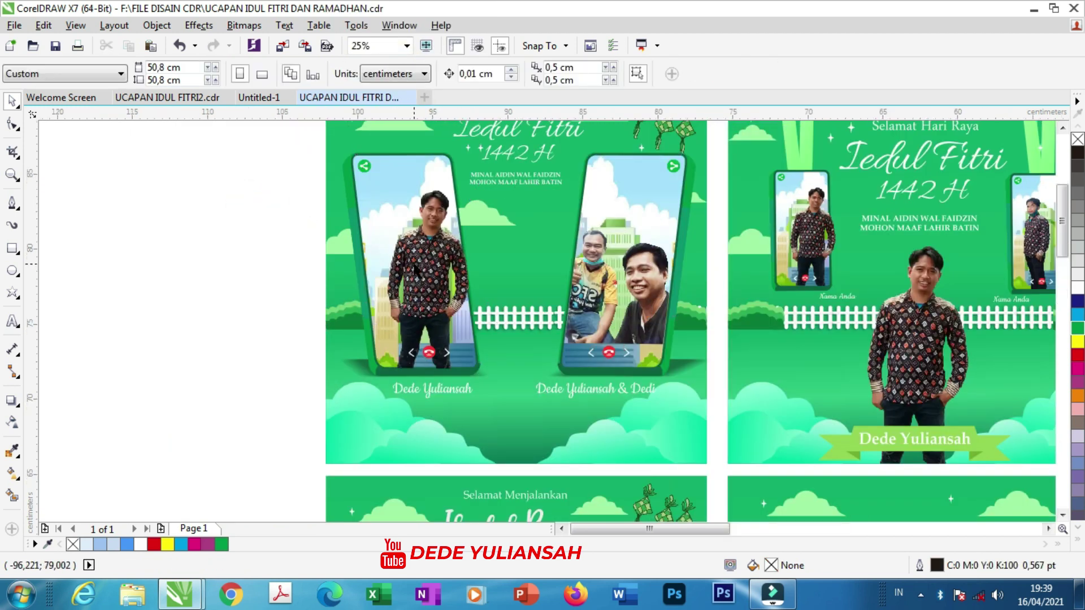
Step: Move the standing man's photo out of the first card's left phone onto the empty area beside the card
scroll(424, 271, up, 1)
click(443, 259)
drag(319, 254, 239, 247)
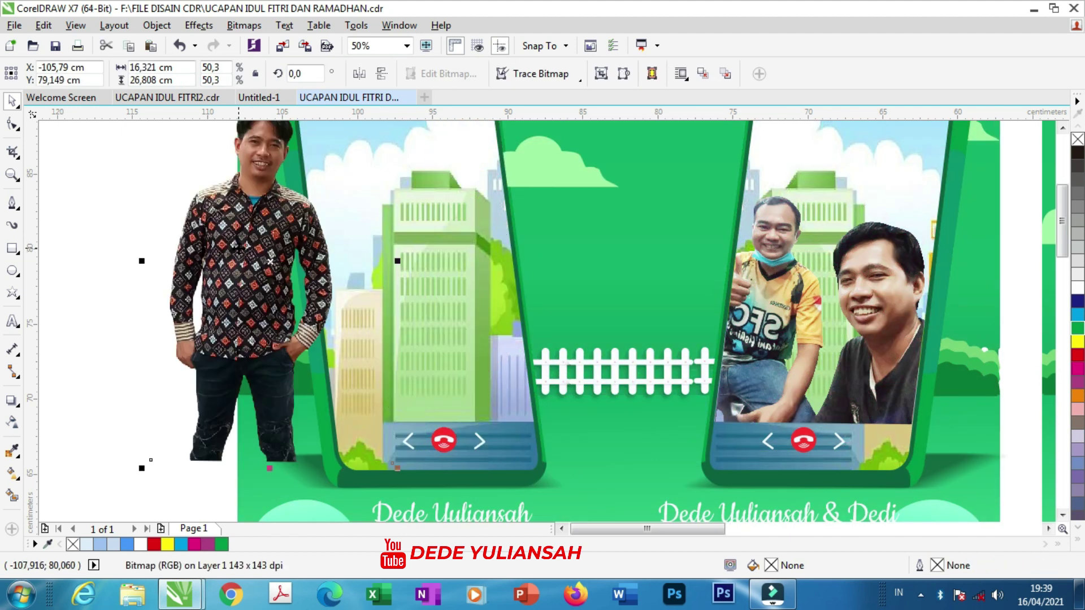
scroll(347, 333, down, 1)
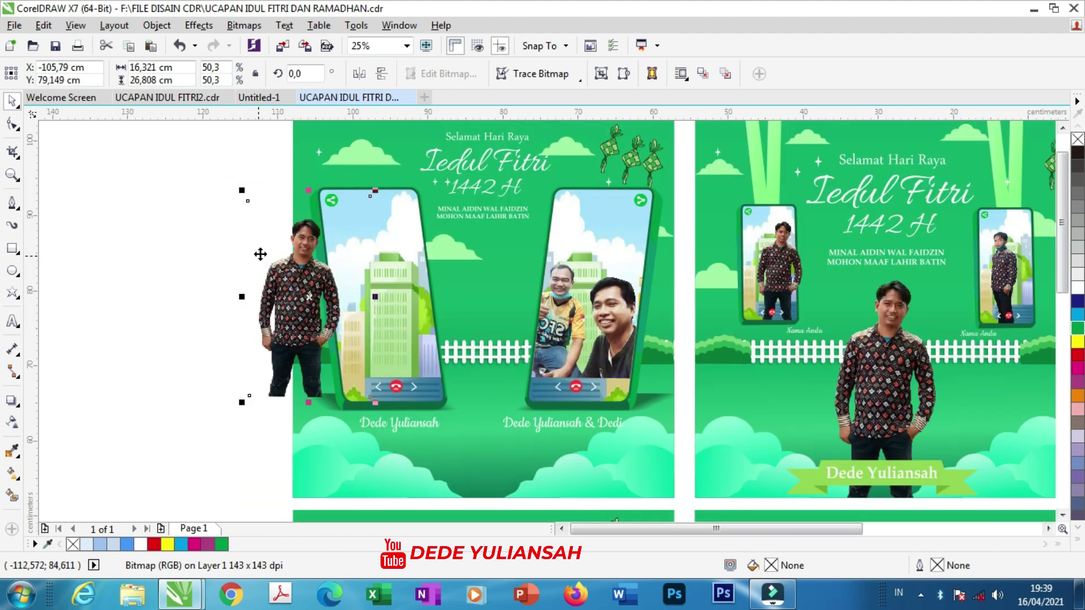
scroll(260, 254, up, 1)
drag(360, 308, 259, 304)
scroll(318, 304, down, 1)
Step: Edit the left phone screen's PowerClip contents, shifting the city background image slightly within the frame, and finish editing
click(386, 329)
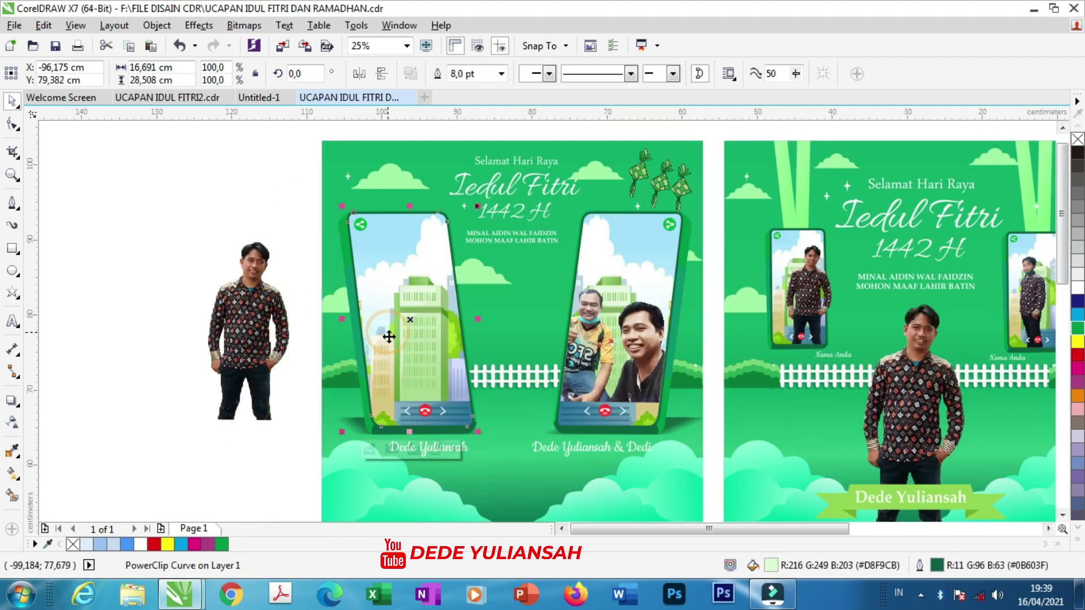
scroll(363, 464, up, 1)
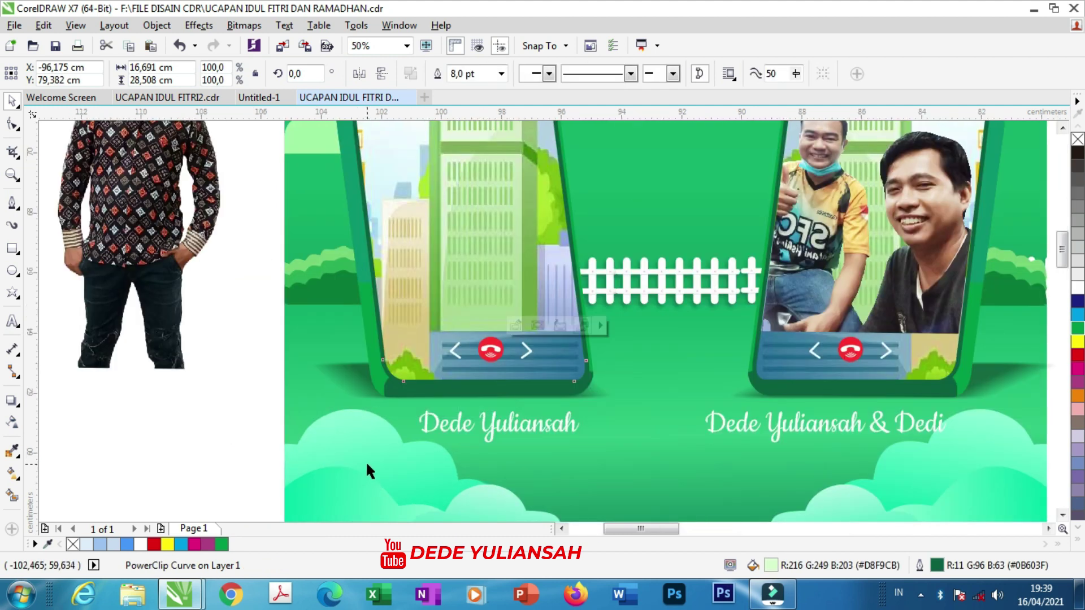
scroll(365, 460, up, 3)
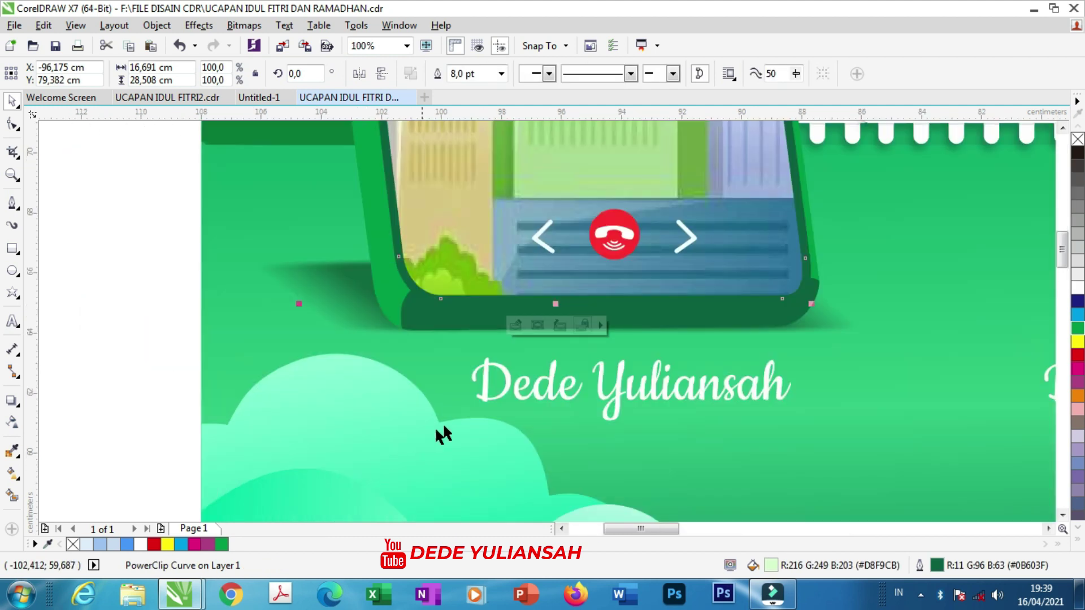
click(517, 325)
scroll(472, 381, down, 3)
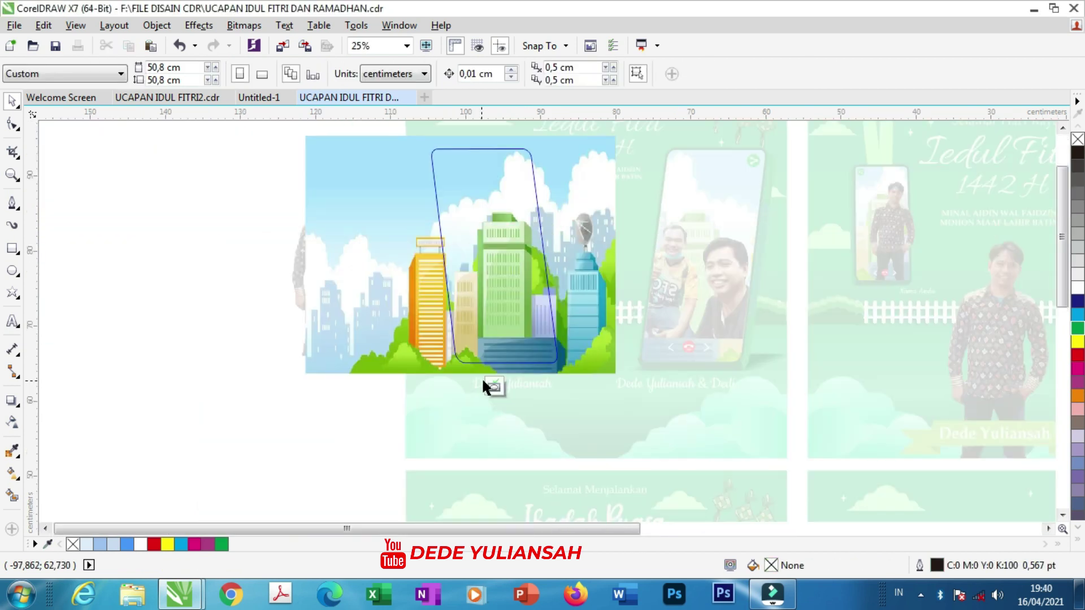
click(389, 189)
drag(397, 201, 434, 204)
drag(588, 246, 570, 245)
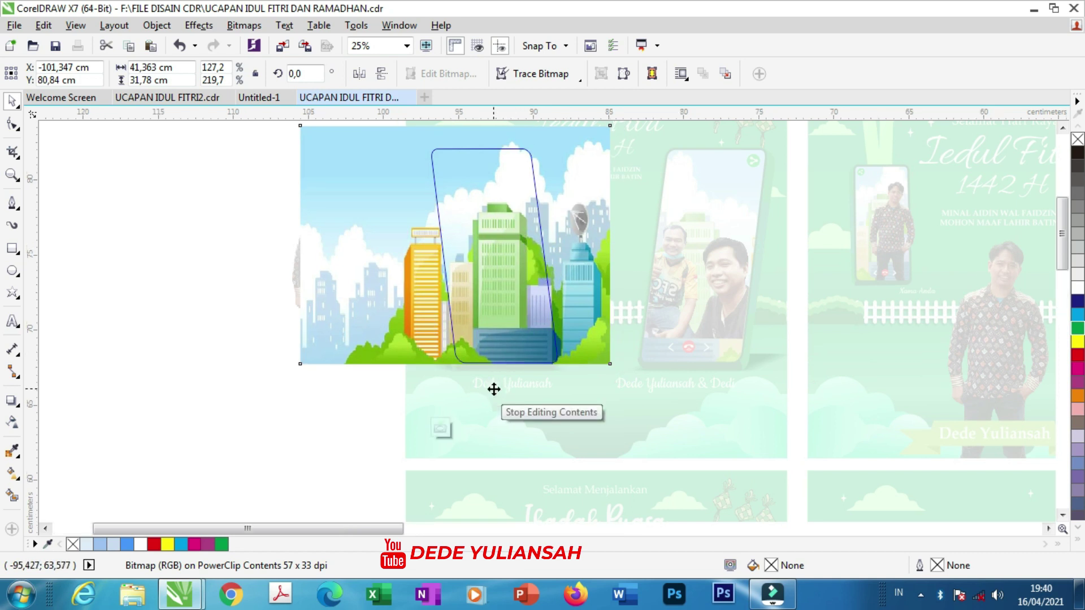
scroll(492, 388, up, 1)
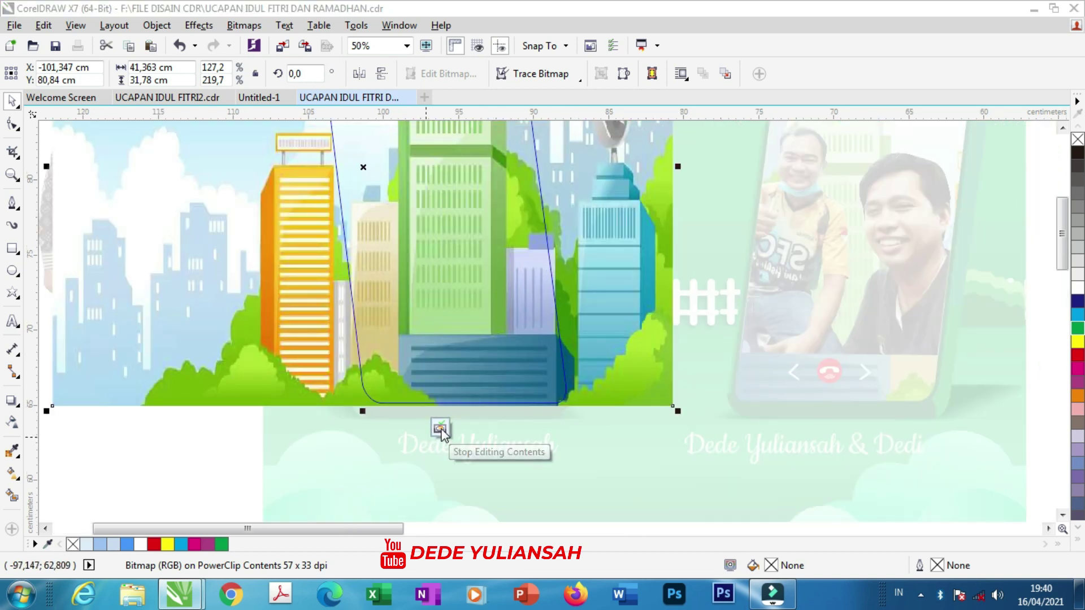
click(442, 431)
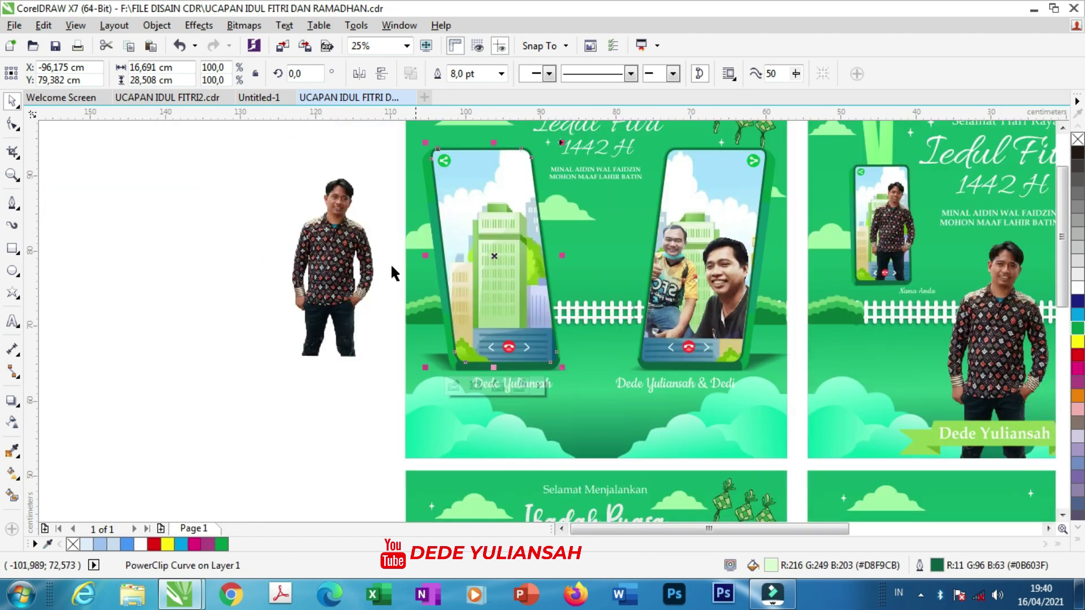
click(198, 213)
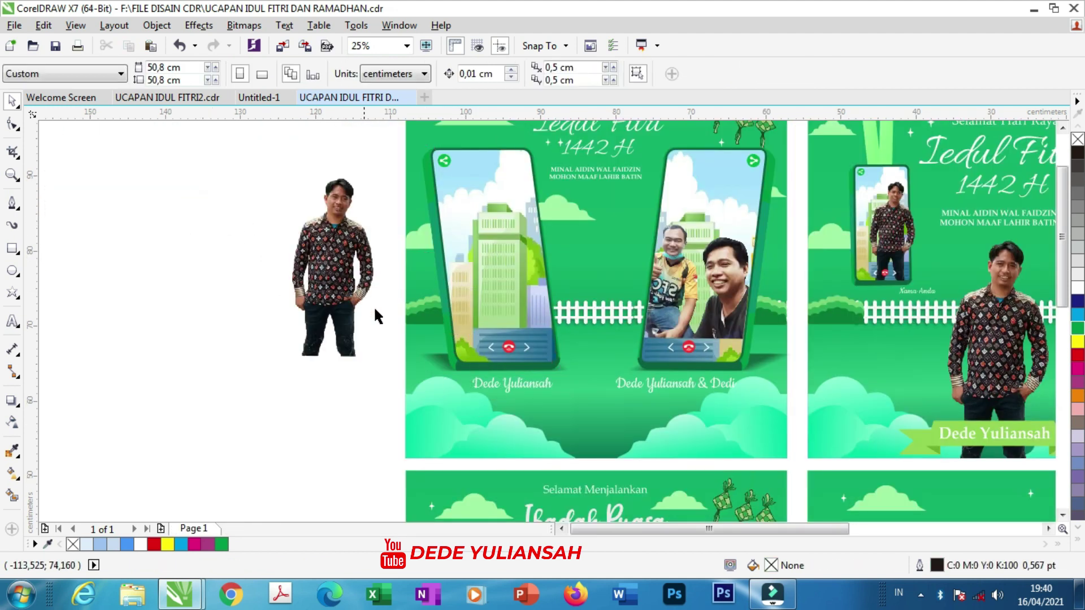
Step: Place the standing man's photo back over the left phone's screen on the first card
drag(338, 300, 523, 309)
scroll(487, 299, up, 1)
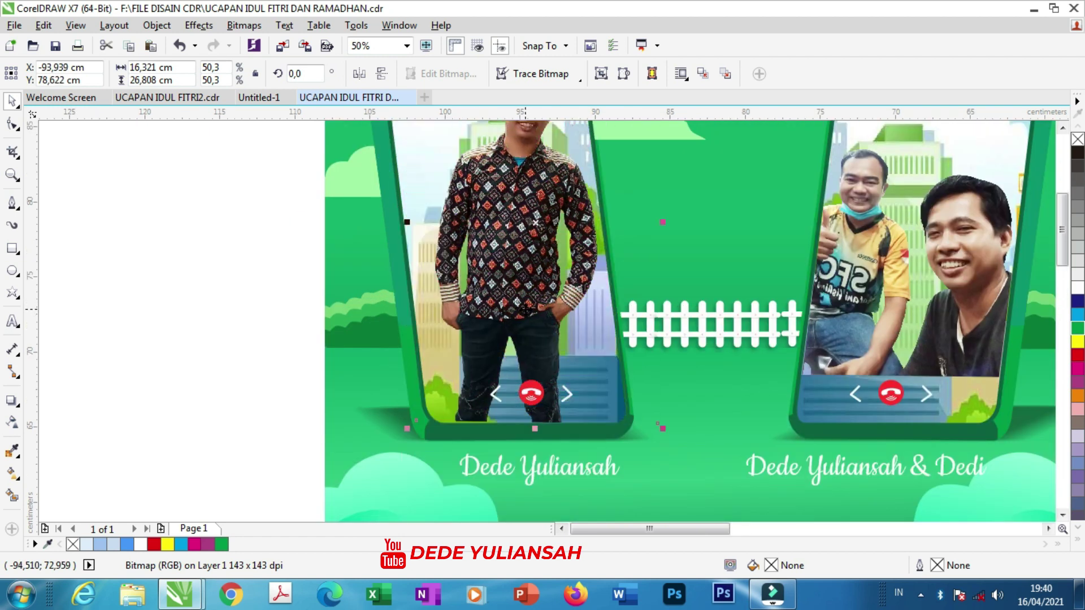
scroll(462, 393, down, 1)
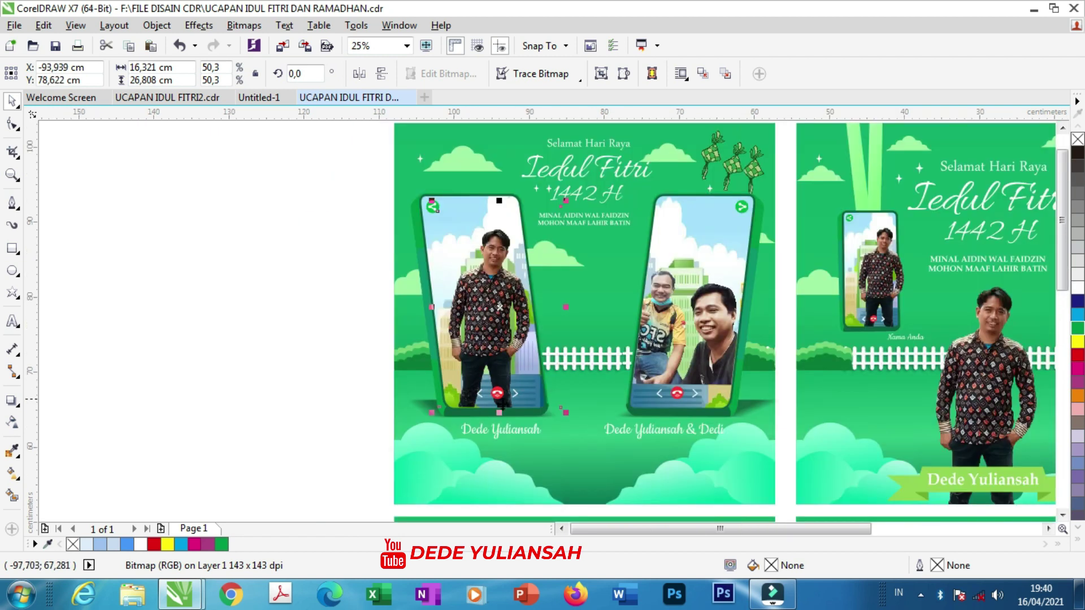
Step: Replace the name caption under the first card's left phone with "Ganti Nama Anda"
scroll(523, 423, up, 2)
double_click(496, 455)
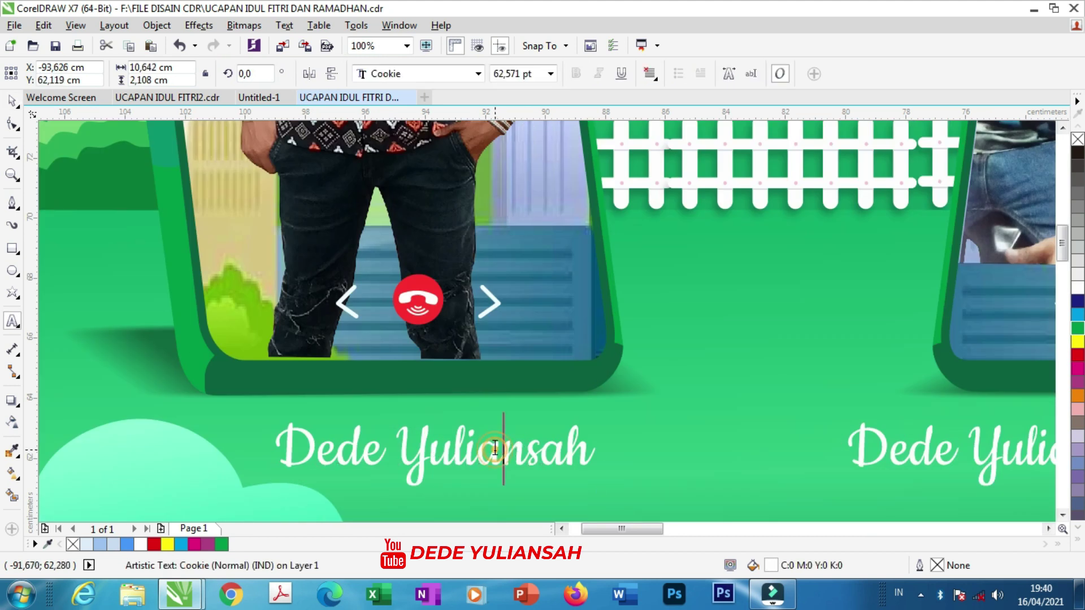
key(ctrl+a)
text(G)
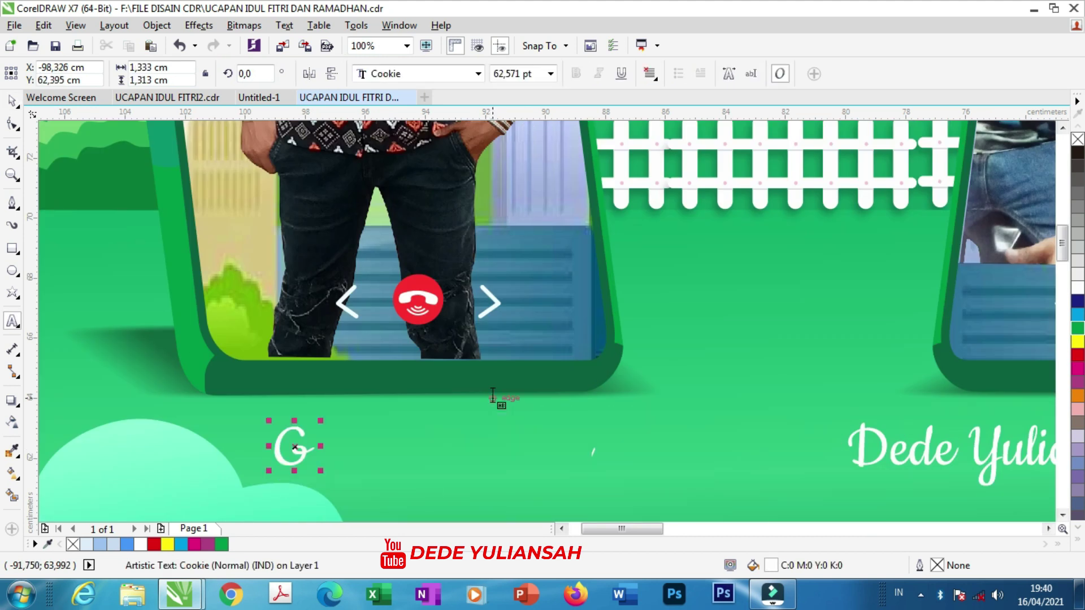
text(anti )
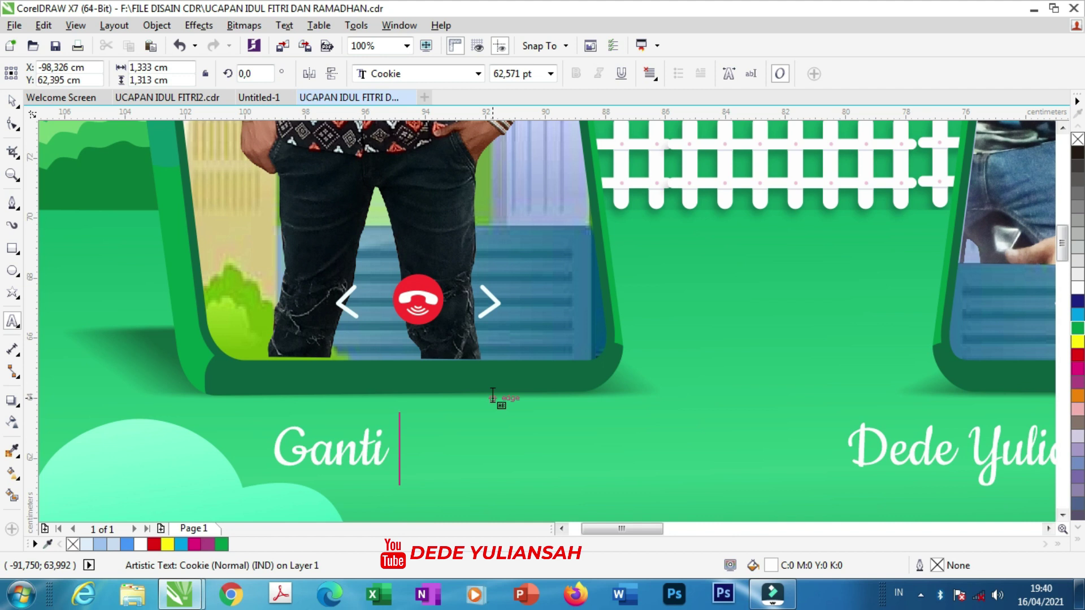
text(Nama A)
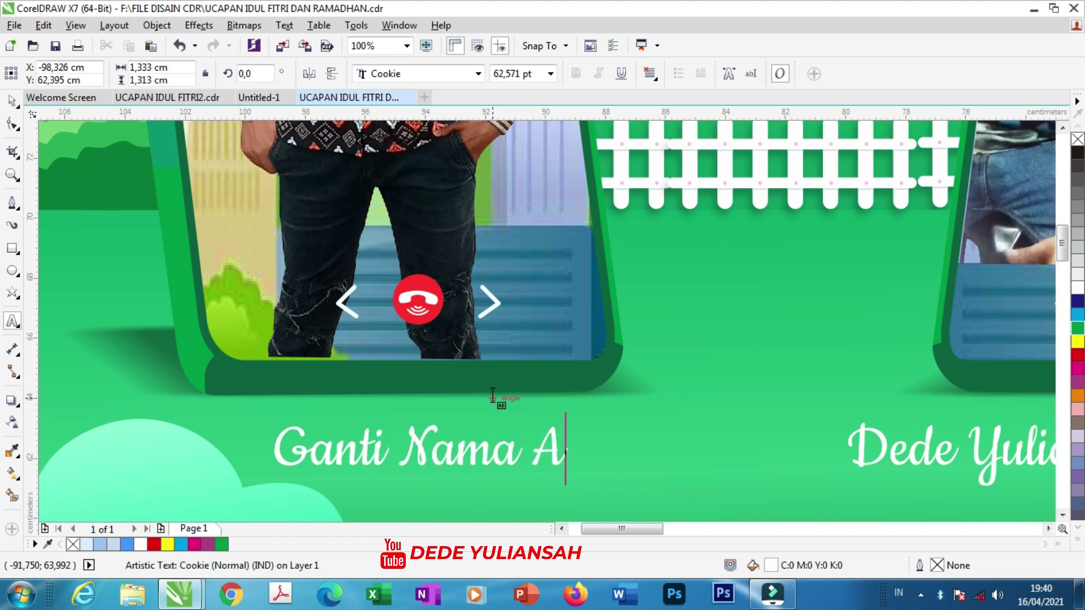
text(nda)
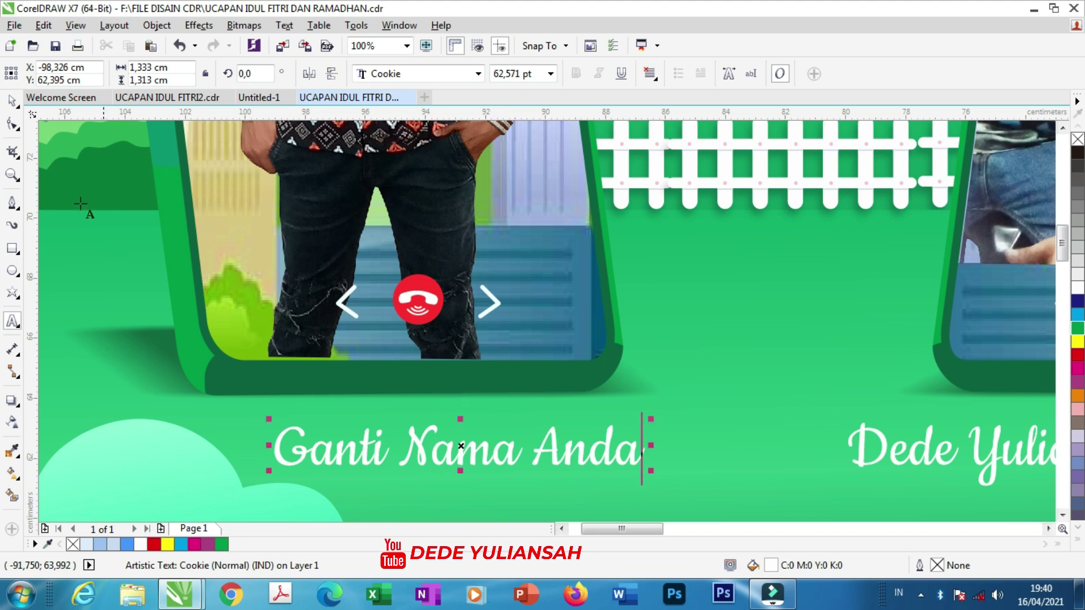
click(12, 101)
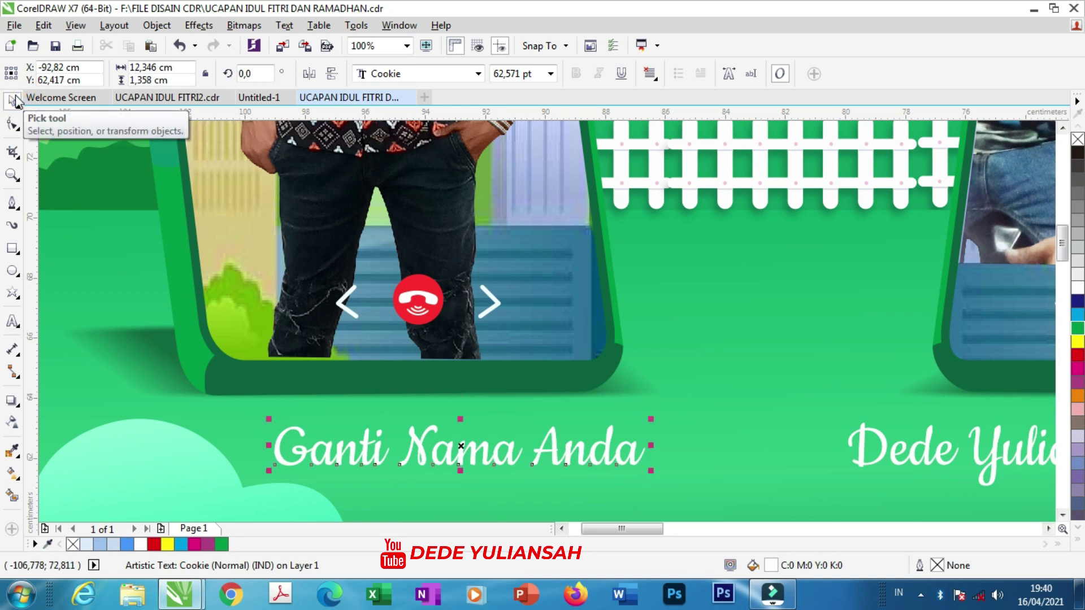
key(F3)
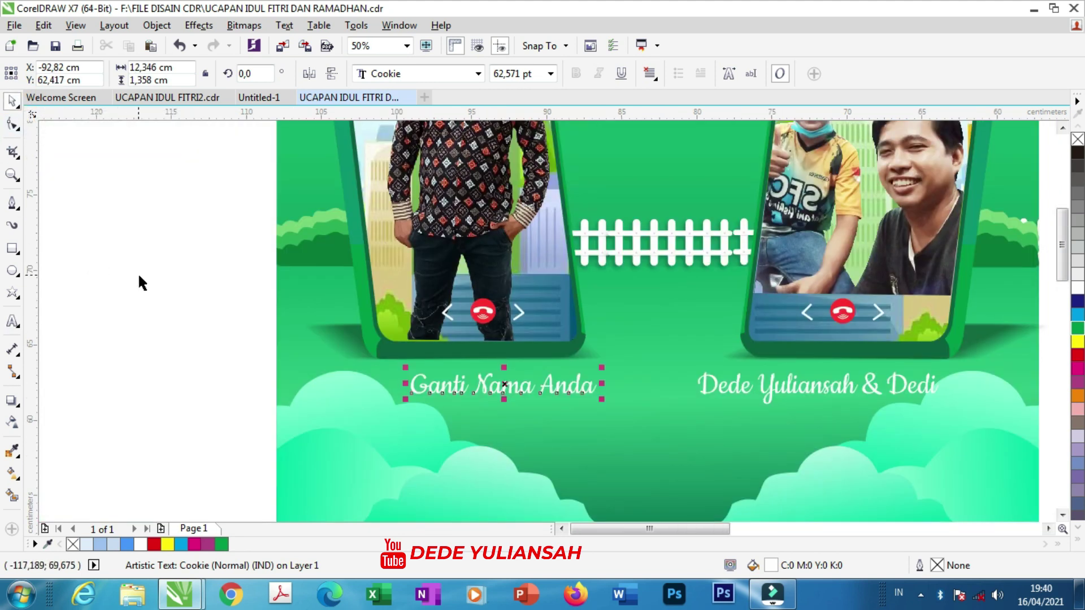
key(F3)
click(145, 268)
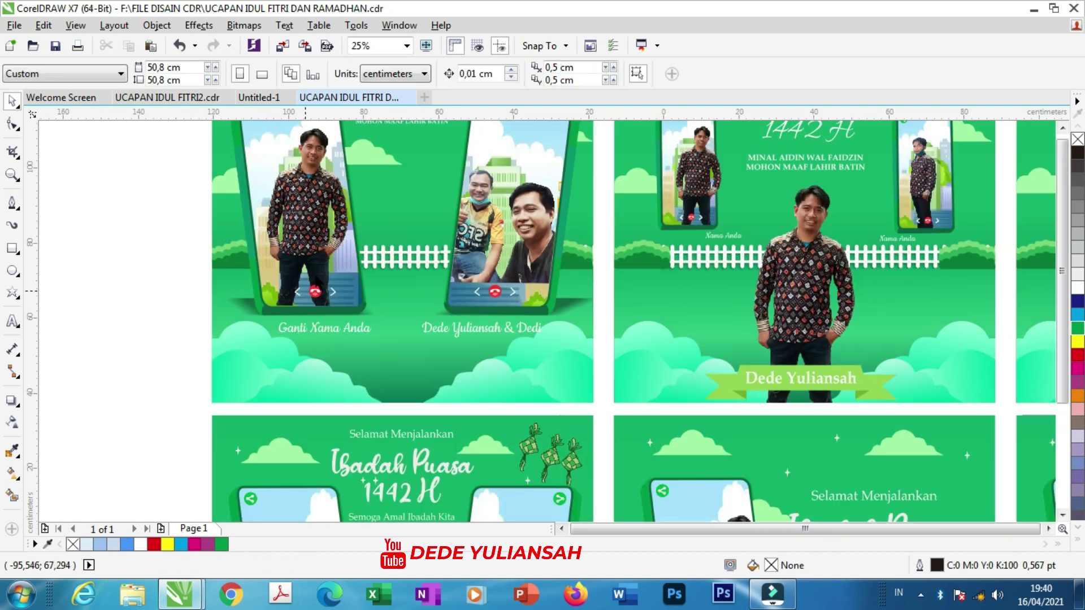
Step: Try moving the two-man photo out of the first card's right phone, and undo the move
key(F3)
scroll(339, 210, up, 1)
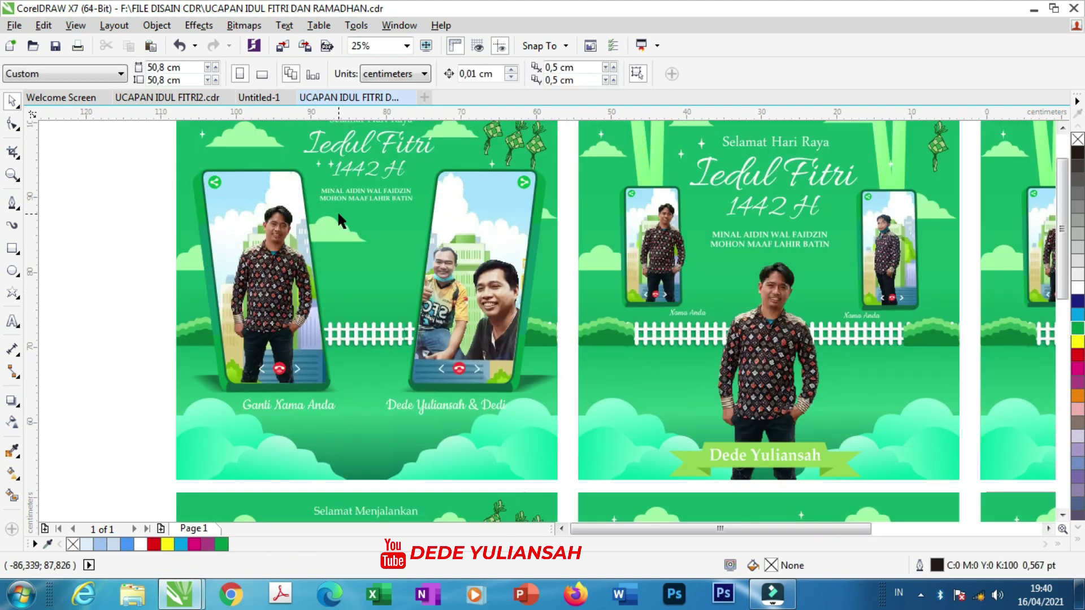
scroll(487, 290, up, 1)
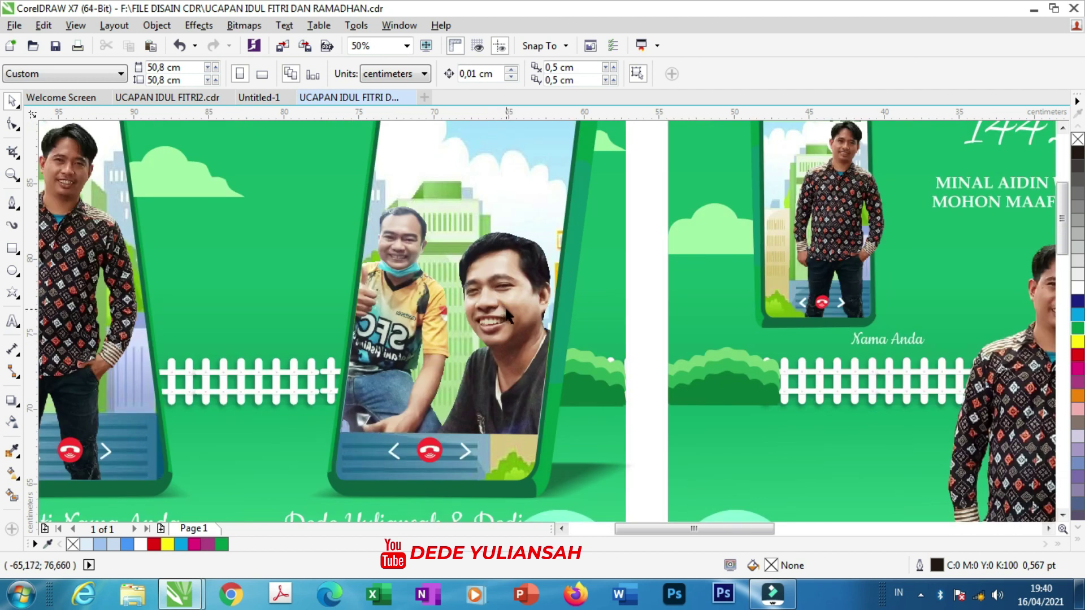
click(503, 306)
drag(496, 310, 381, 302)
key(ctrl+z)
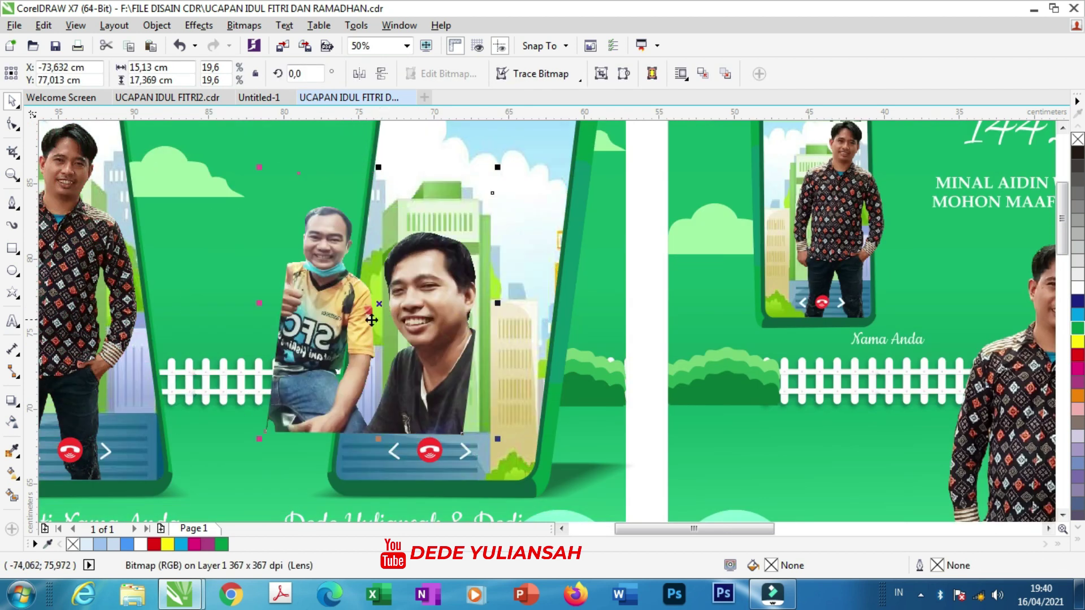
key(ctrl+z)
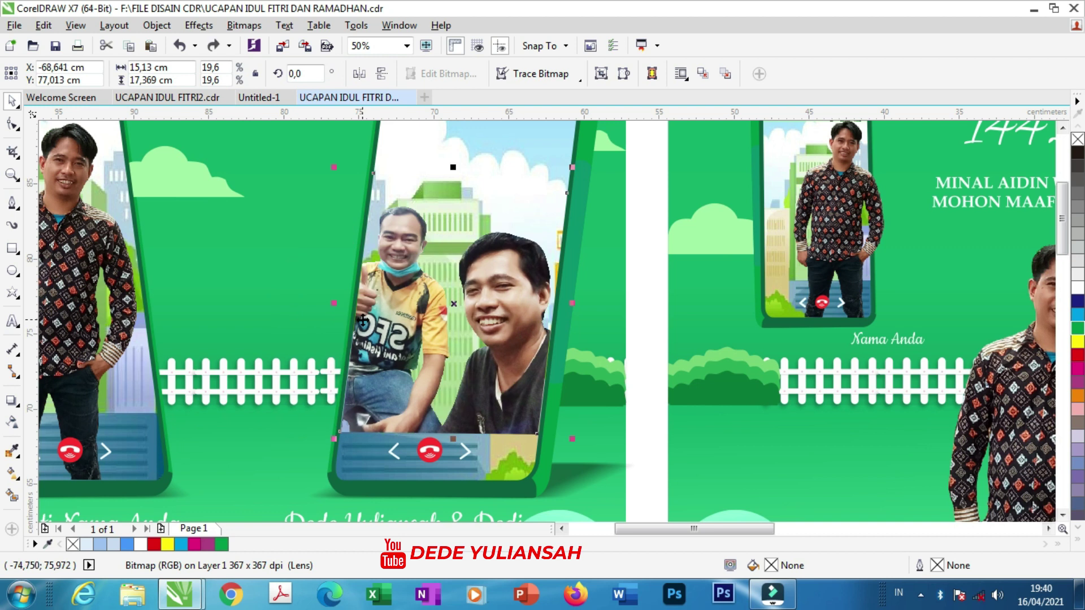
Step: Move the "Nama Anda" caption on the second Iedul Fitri card directly beneath its left phone
scroll(362, 319, down, 1)
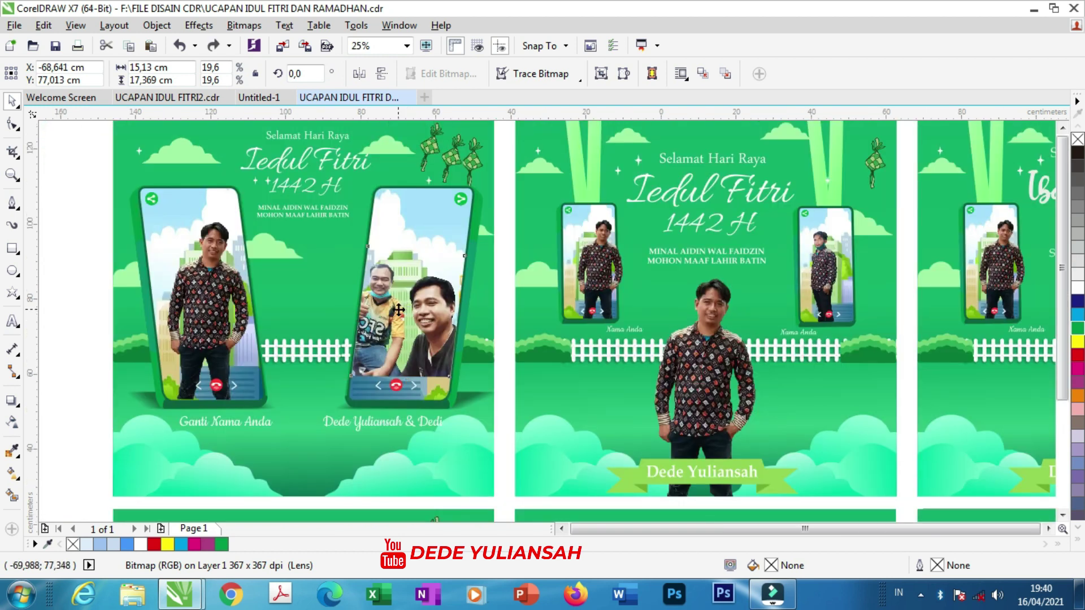
scroll(399, 312, down, 1)
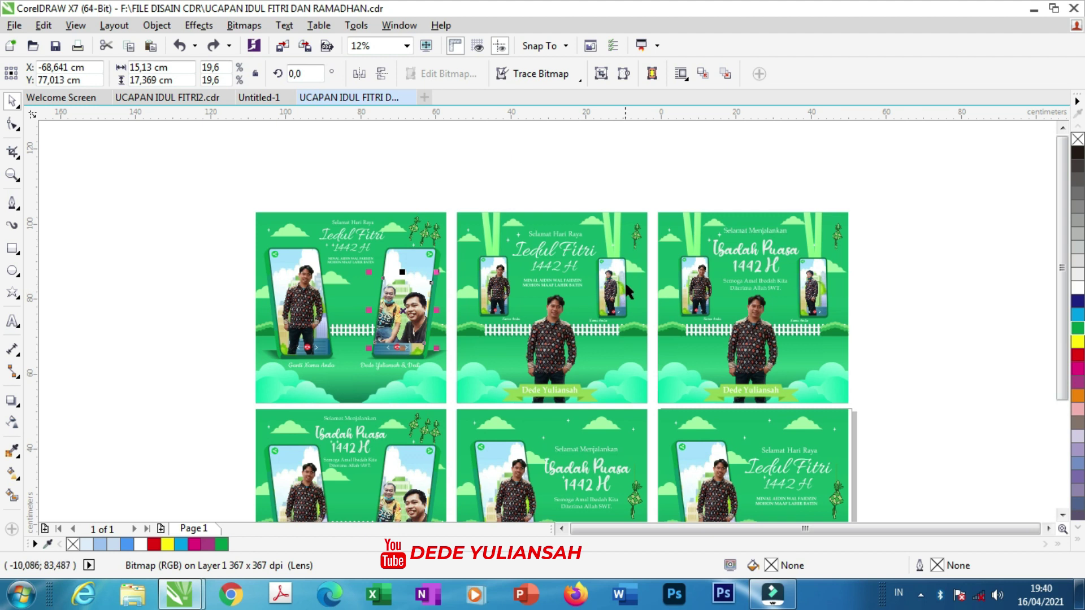
scroll(627, 285, up, 1)
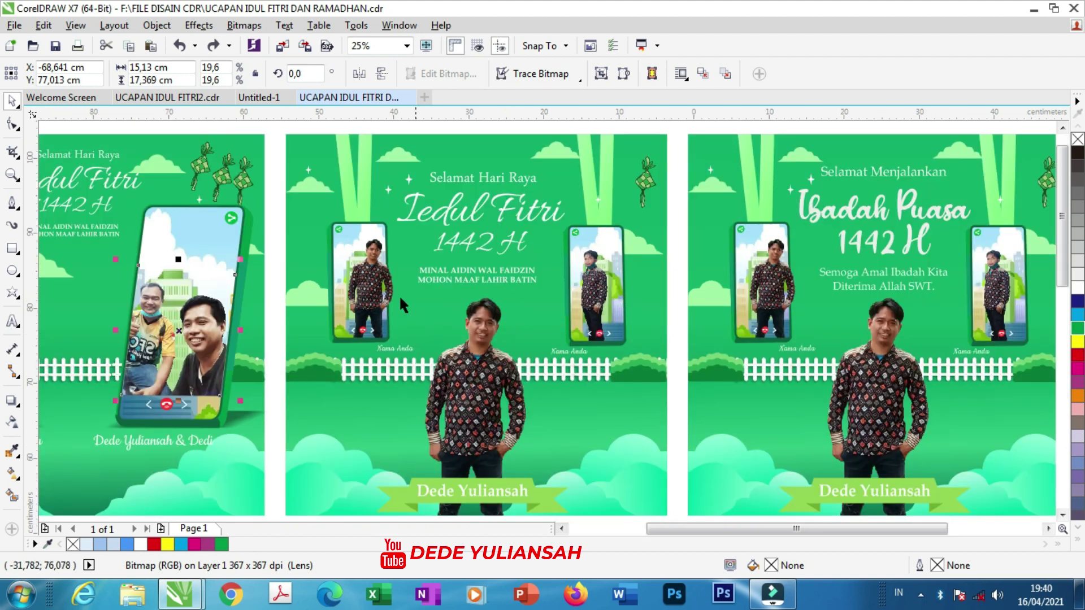
scroll(355, 296, up, 1)
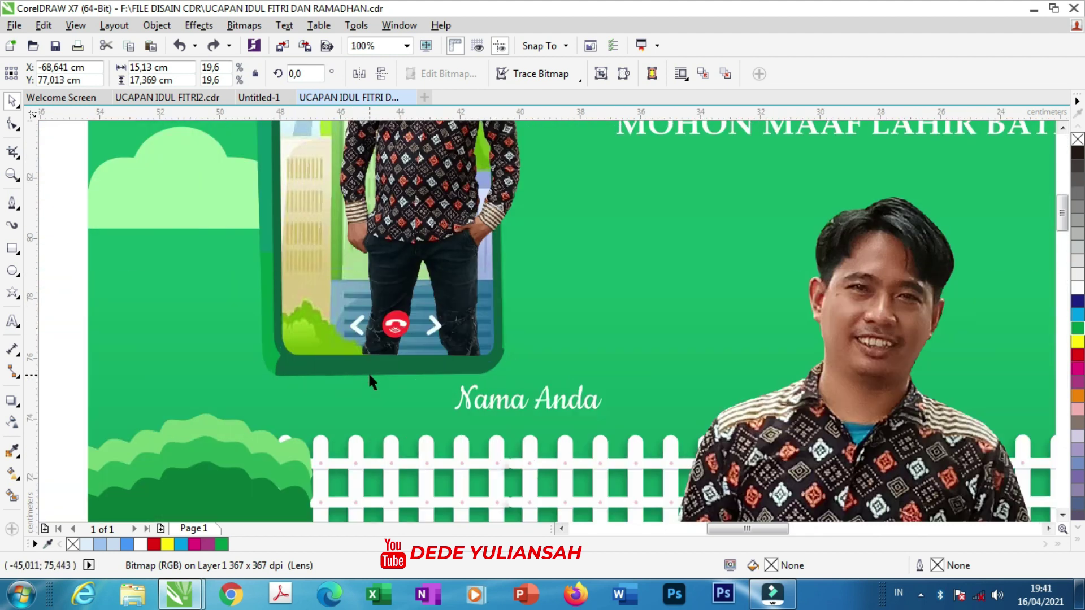
scroll(368, 372, up, 1)
scroll(367, 372, up, 1)
drag(565, 421, 367, 419)
scroll(396, 410, down, 2)
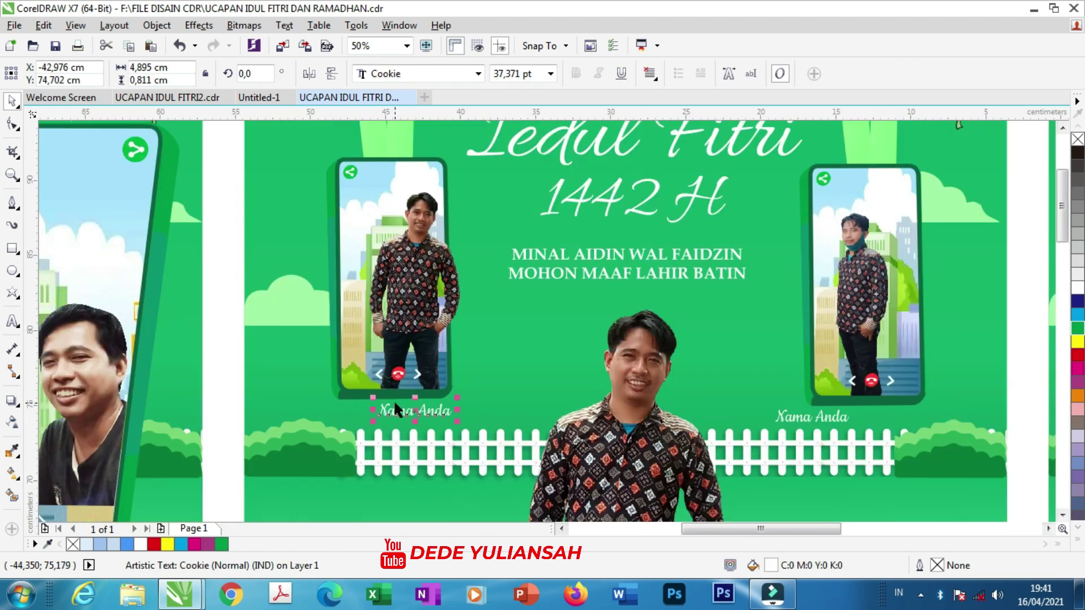
scroll(395, 398, down, 1)
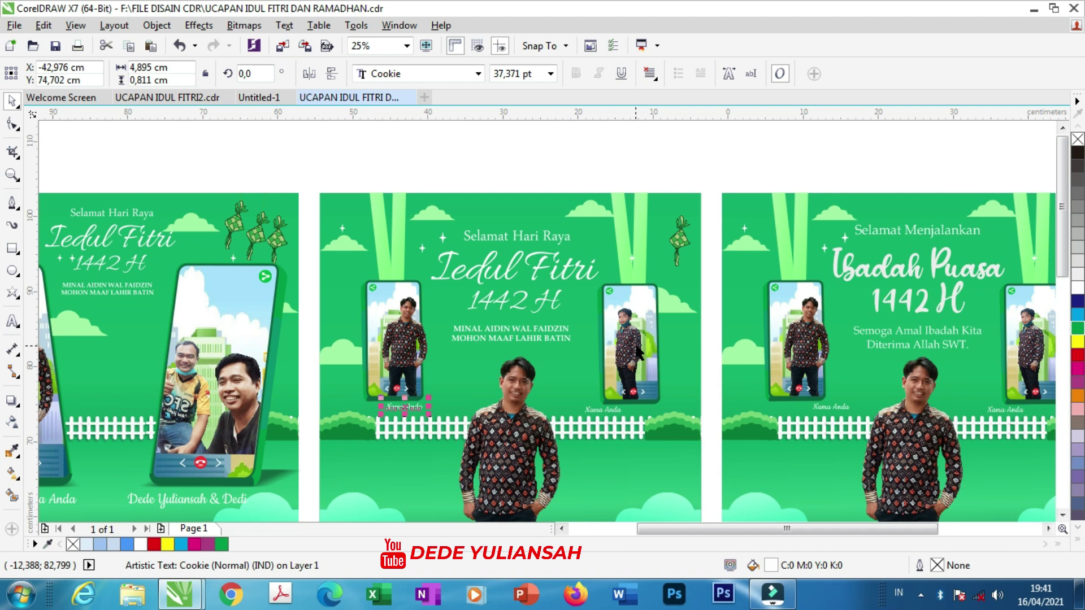
Step: Examine the second Iedul Fitri card up close, including both phones, their name captions and the ribbon under the central photo
scroll(415, 337, up, 2)
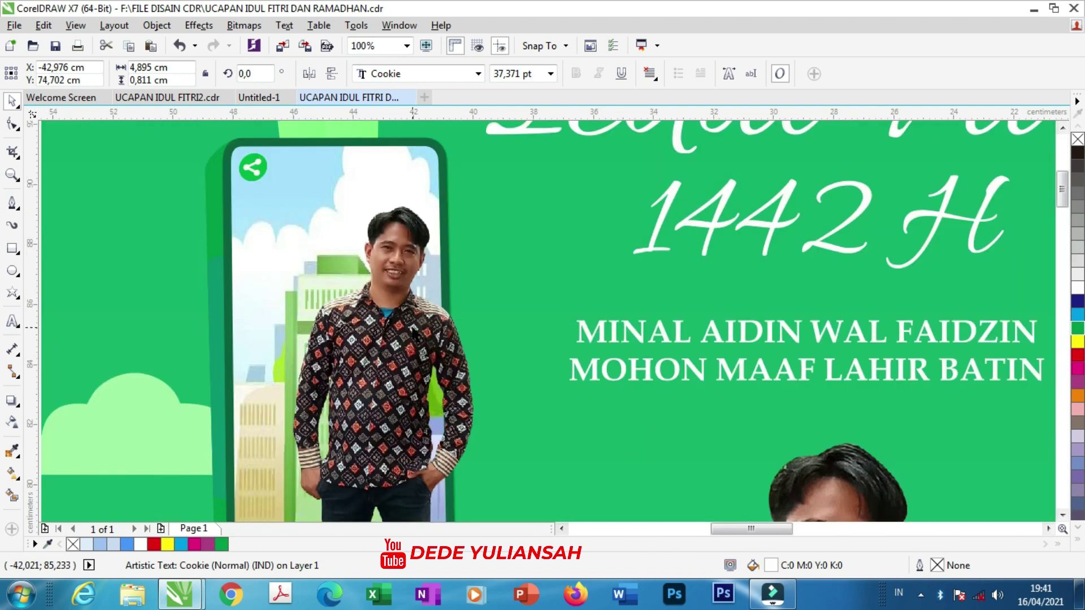
scroll(416, 334, down, 1)
scroll(452, 291, down, 1)
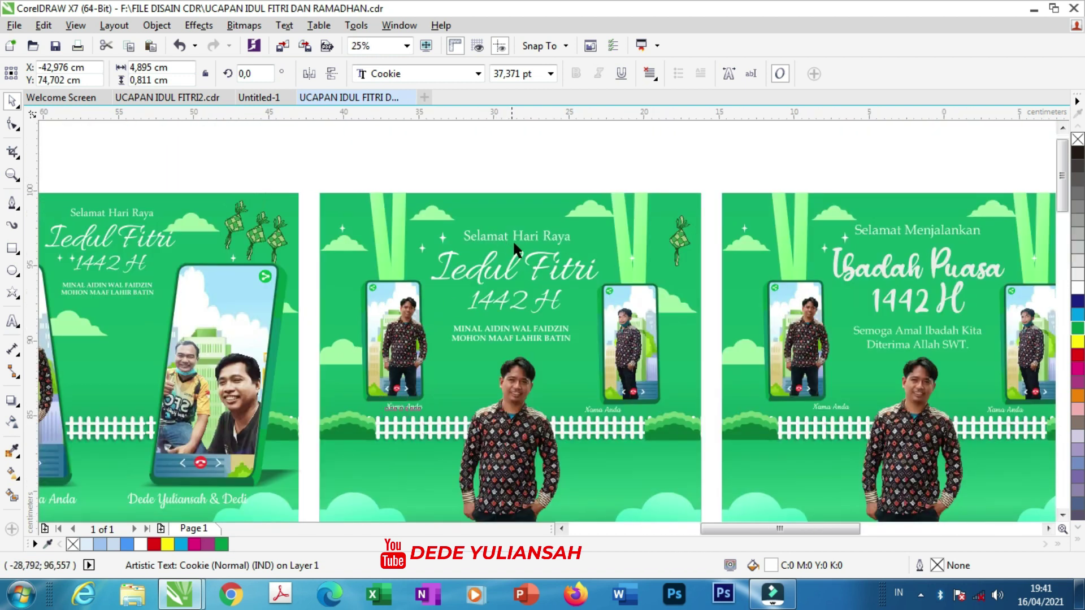
scroll(515, 251, up, 1)
scroll(523, 252, down, 1)
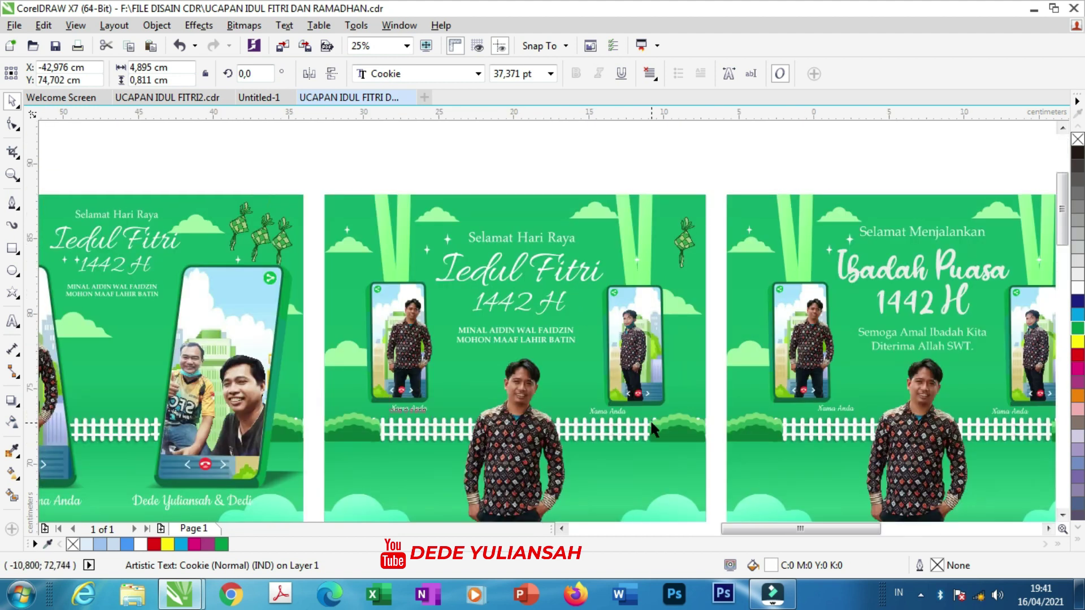
scroll(650, 419, up, 1)
scroll(606, 418, up, 1)
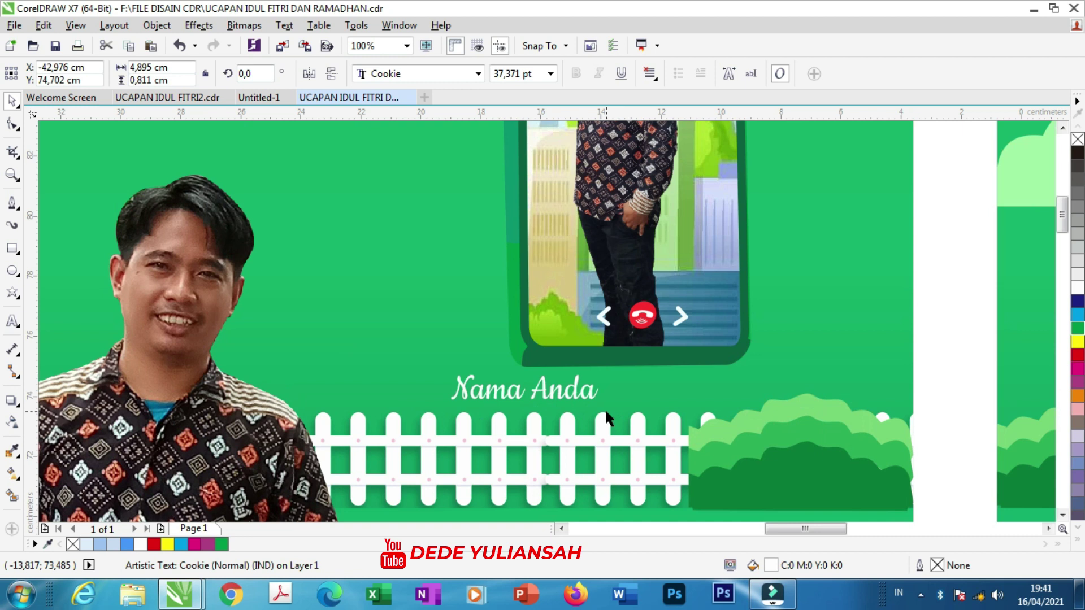
scroll(594, 396, down, 2)
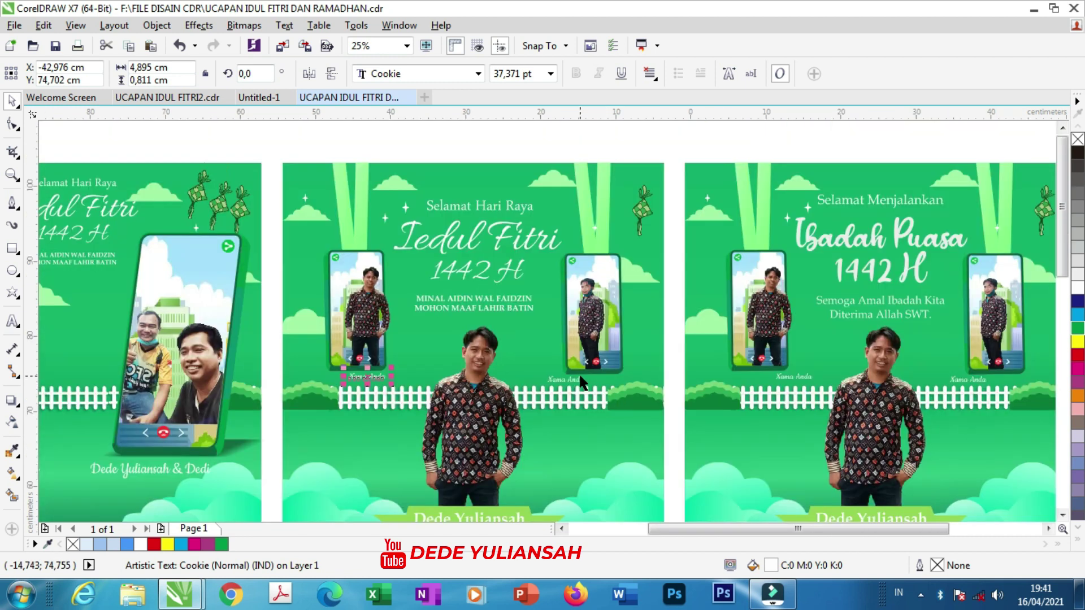
scroll(581, 382, down, 1)
scroll(526, 452, up, 1)
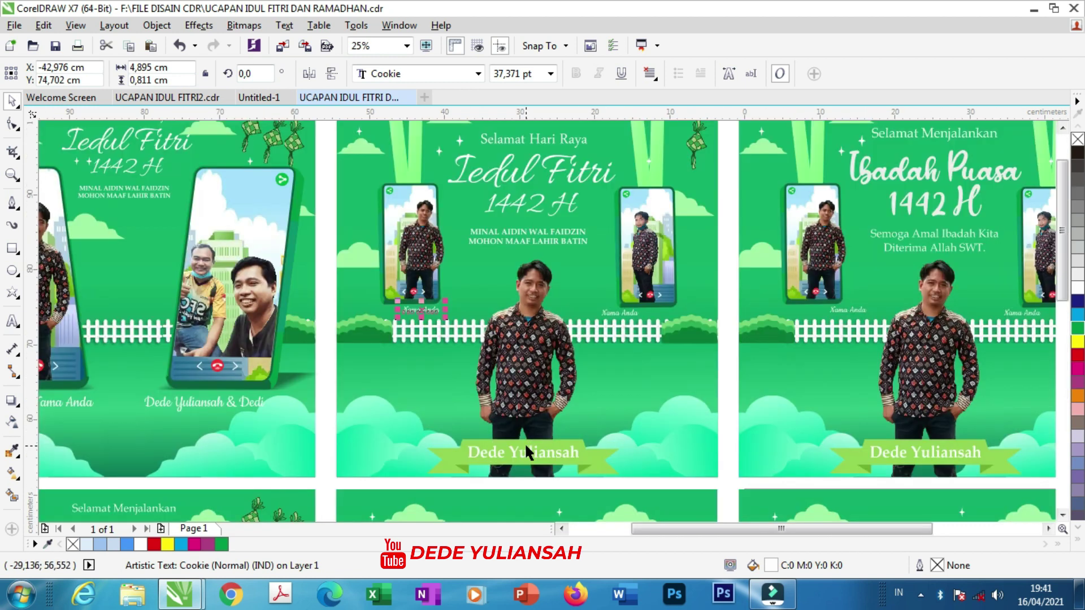
scroll(524, 442, up, 1)
scroll(524, 436, down, 1)
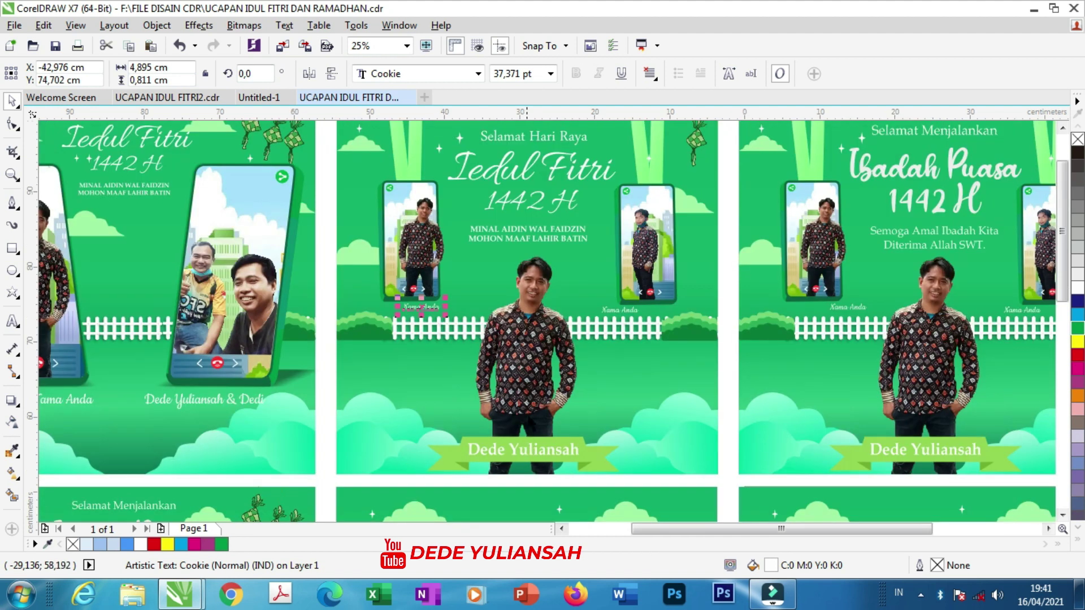
Step: Try moving the two phone photos and the central standing man's photo on the second Iedul Fitri card, and undo the moves
click(422, 225)
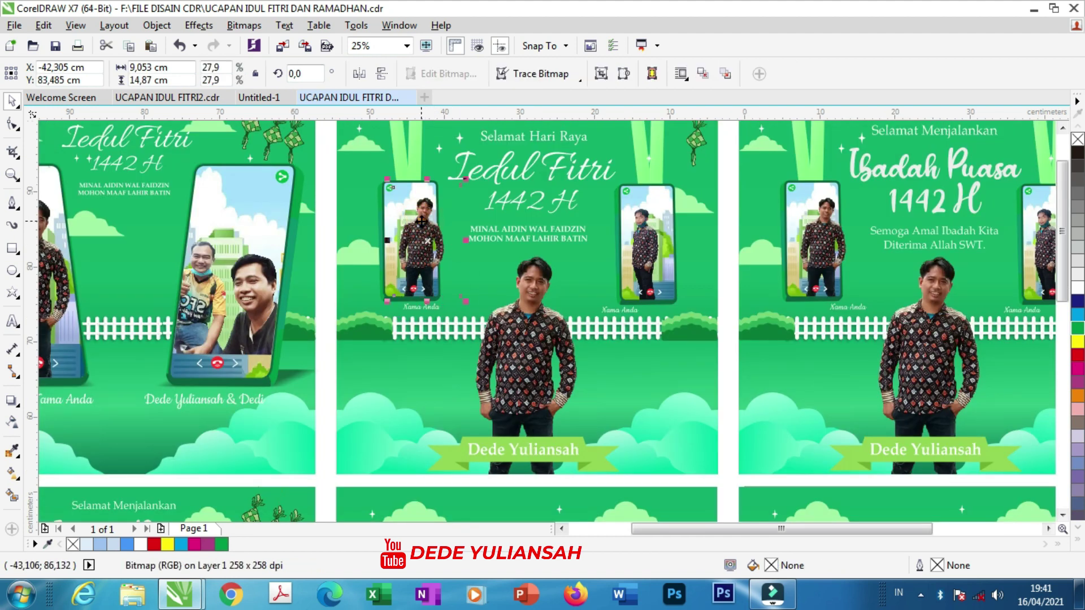
right_click(425, 227)
click(339, 221)
drag(416, 223, 536, 247)
click(636, 248)
drag(639, 254, 567, 252)
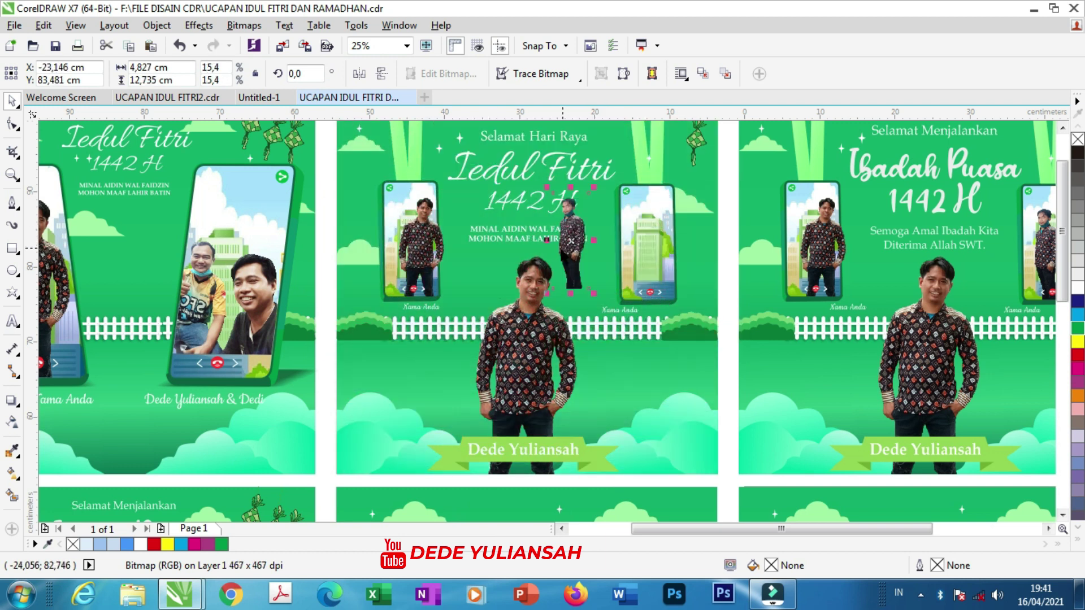
key(ctrl+z)
drag(517, 337, 613, 338)
key(ctrl+z)
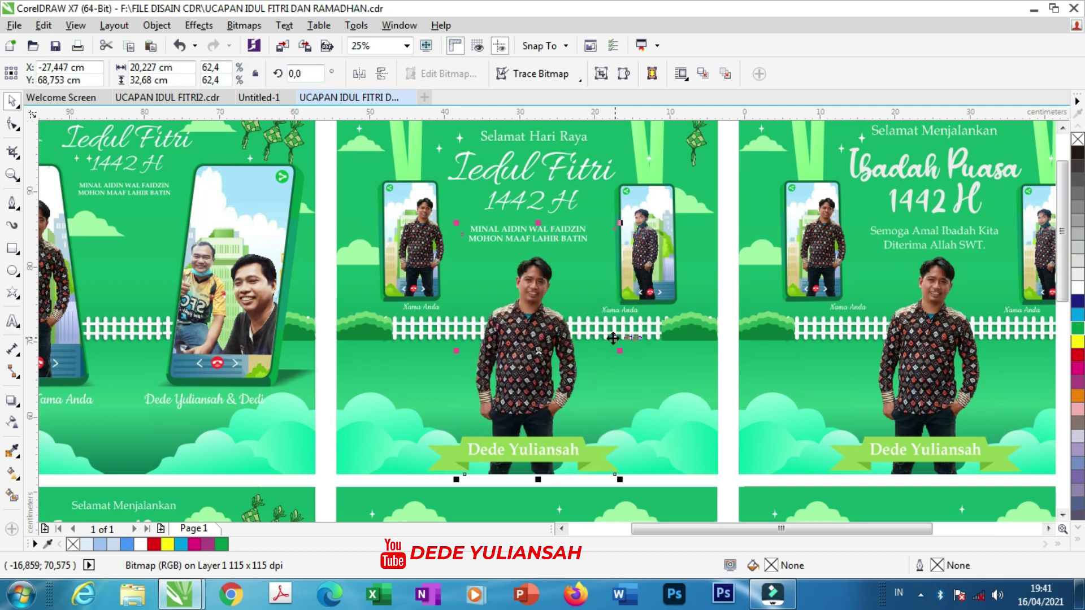
Step: Examine the upper-row Ibadah Puasa card's phones, greeting text and name ribbon, and compare it with the other card designs
scroll(537, 349, up, 1)
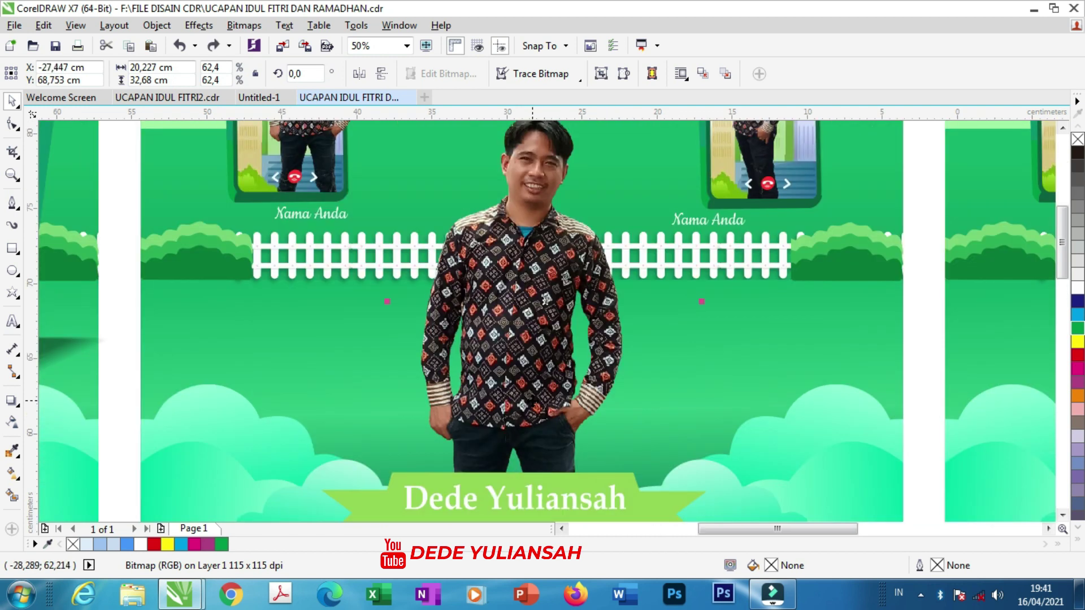
scroll(482, 244, down, 1)
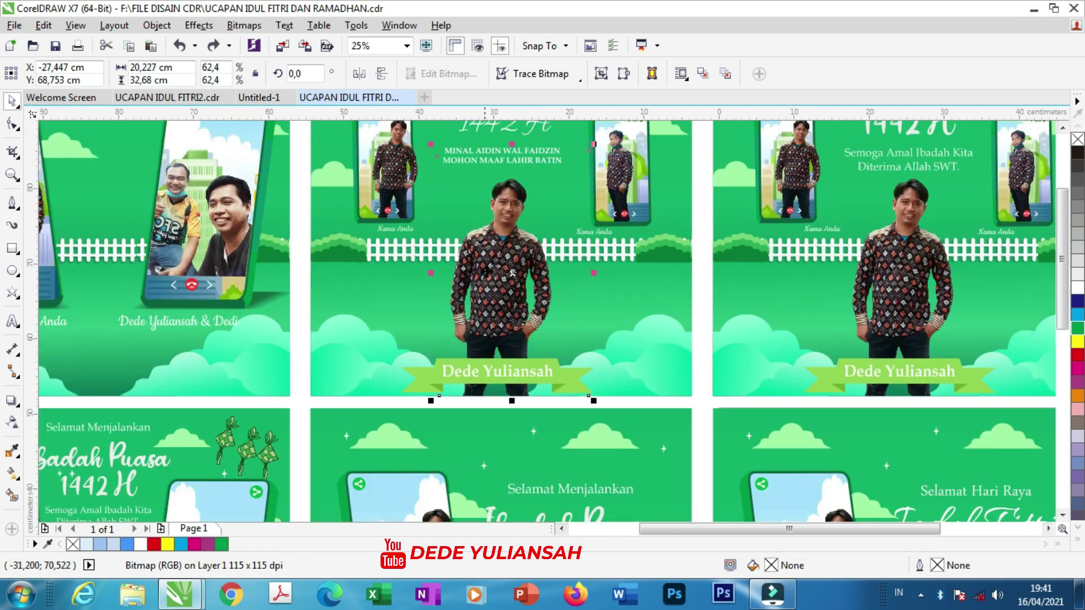
scroll(402, 324, down, 1)
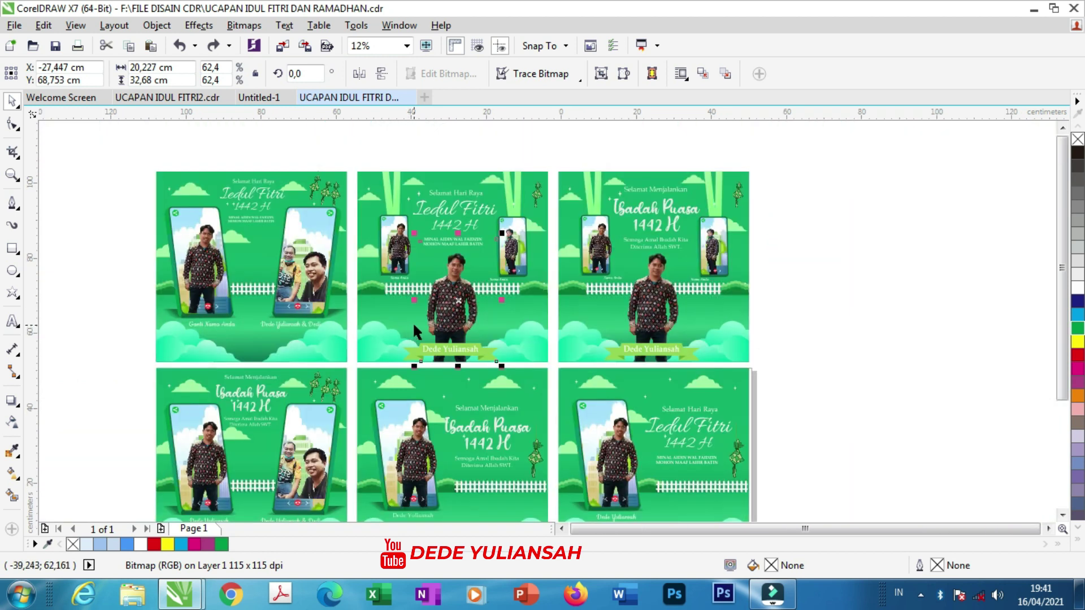
click(593, 148)
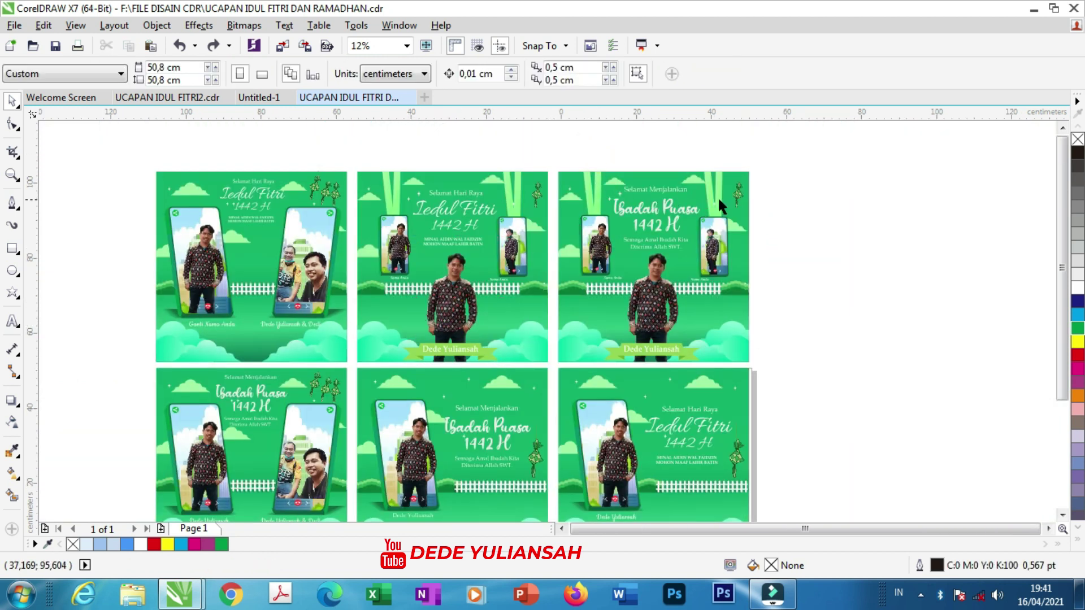
scroll(741, 214, up, 1)
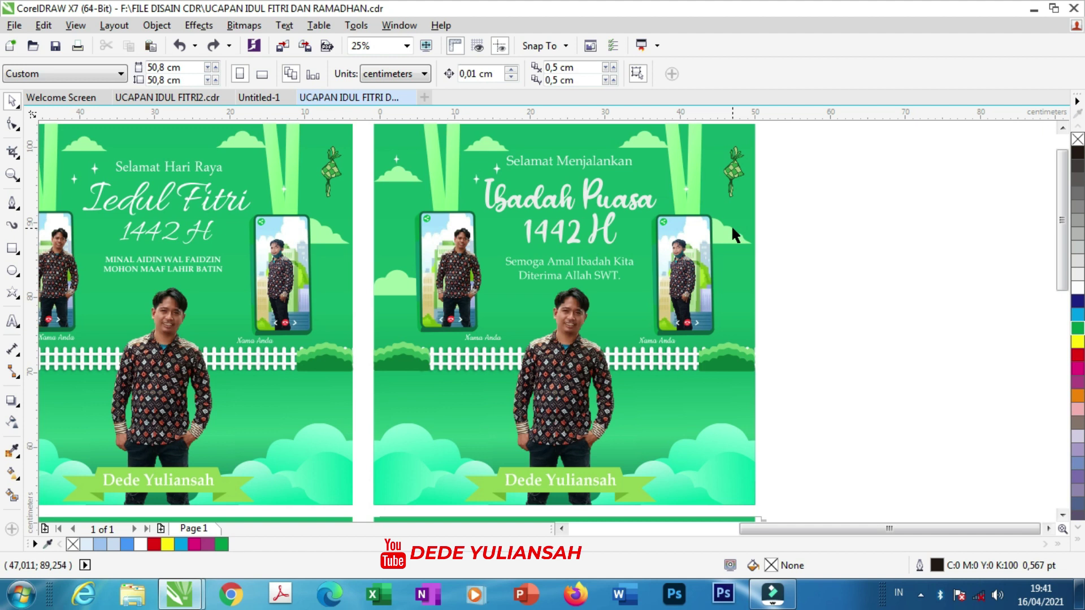
scroll(731, 225, up, 1)
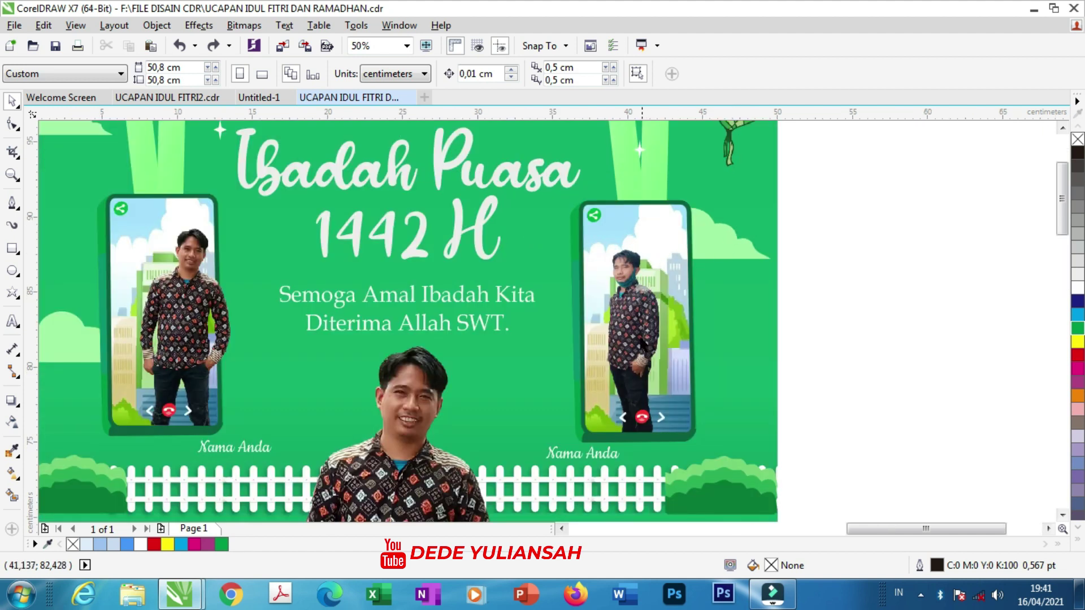
scroll(625, 359, down, 1)
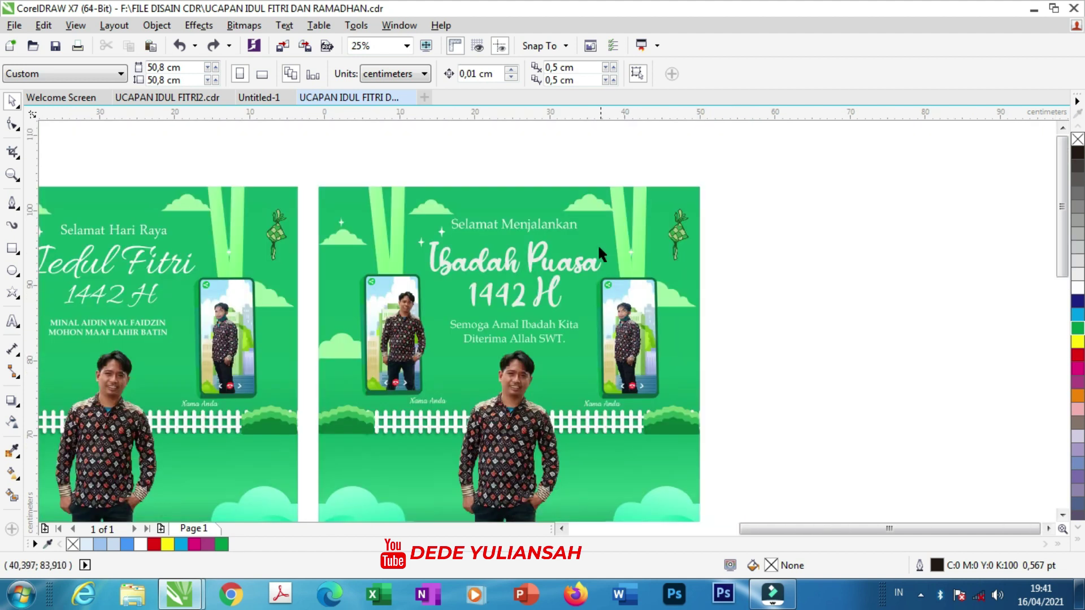
scroll(597, 240, up, 1)
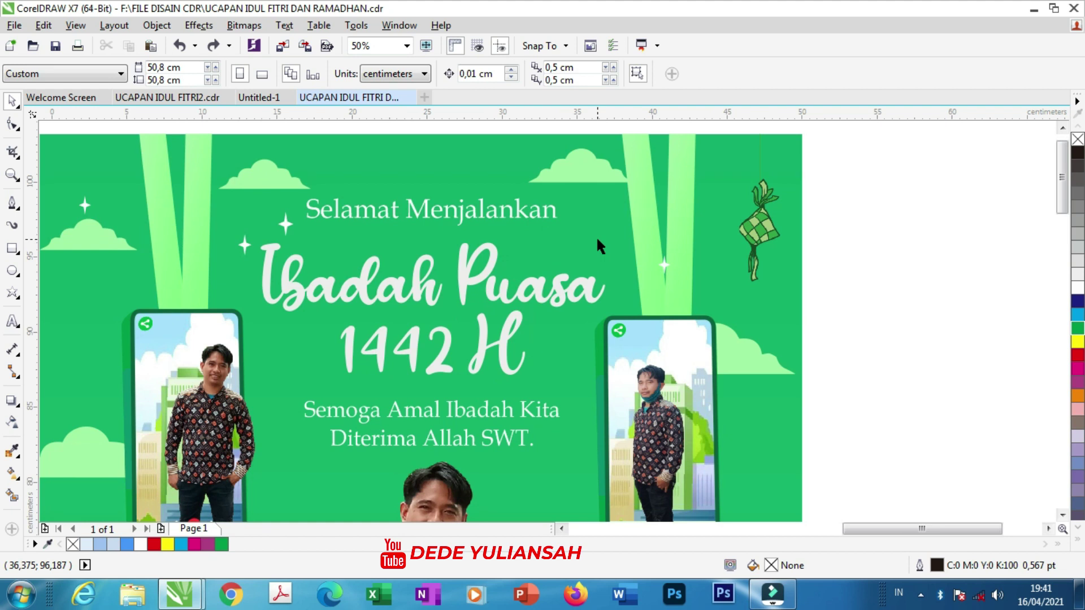
scroll(598, 240, down, 1)
scroll(565, 294, down, 1)
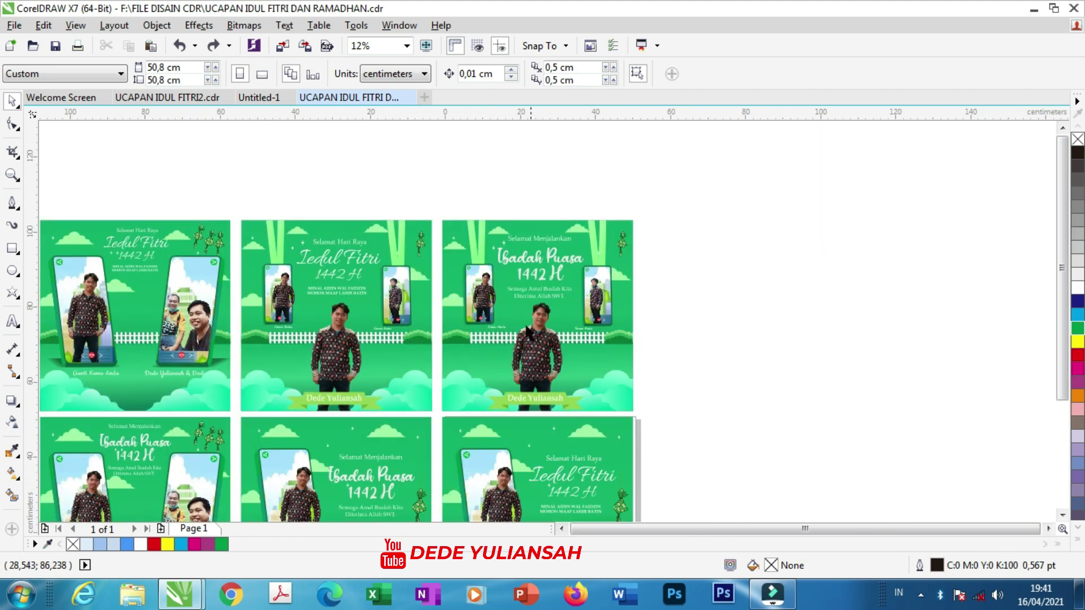
scroll(471, 410, up, 1)
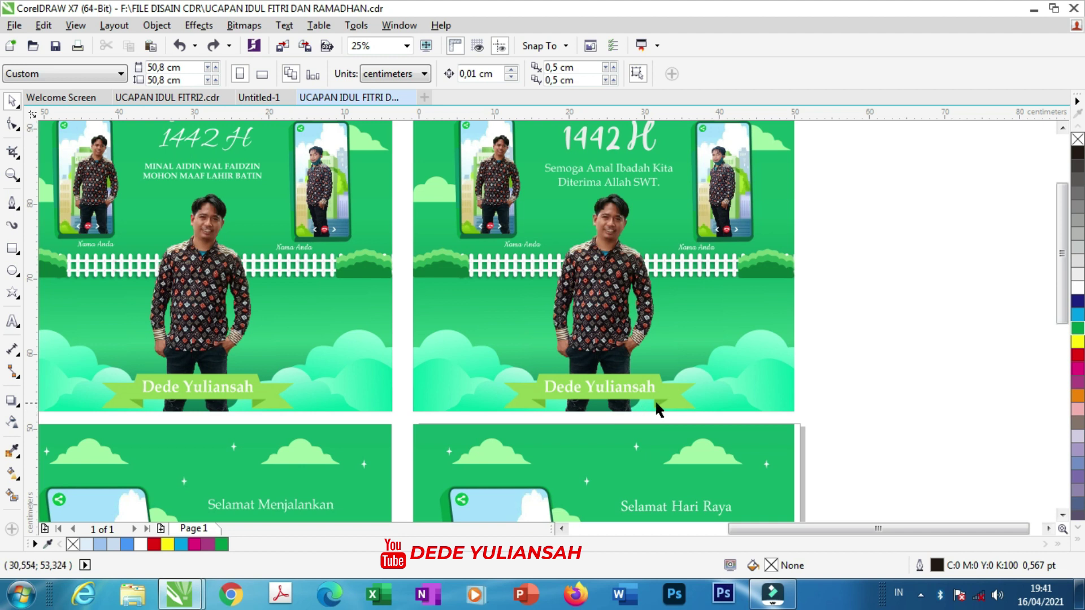
scroll(655, 407, up, 1)
scroll(663, 400, down, 1)
scroll(671, 376, down, 2)
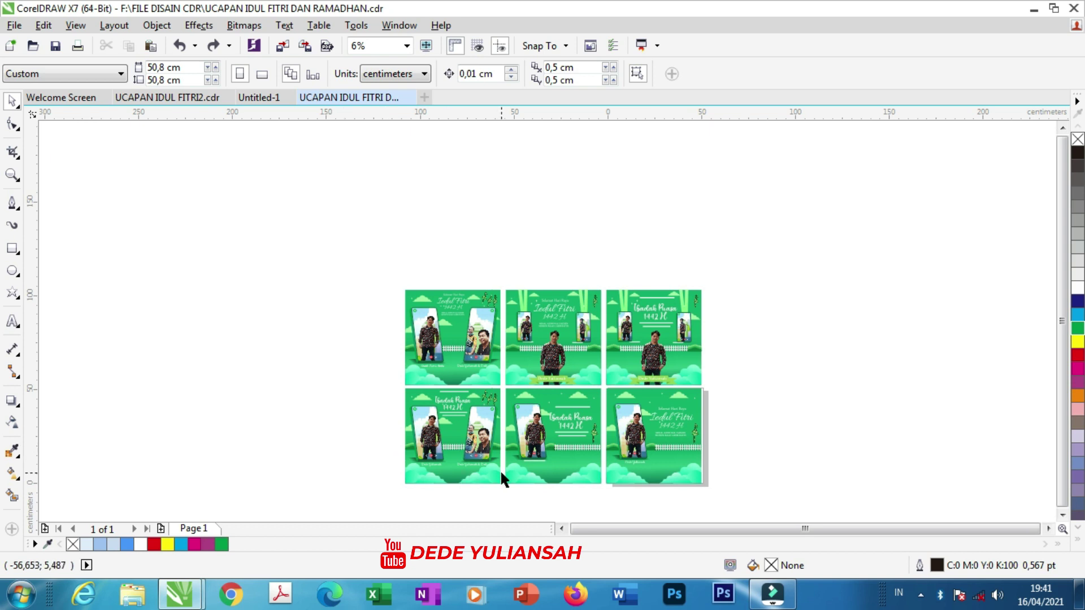
Step: Ungroup the objects of the upper-row Ibadah Puasa card
scroll(696, 367, up, 1)
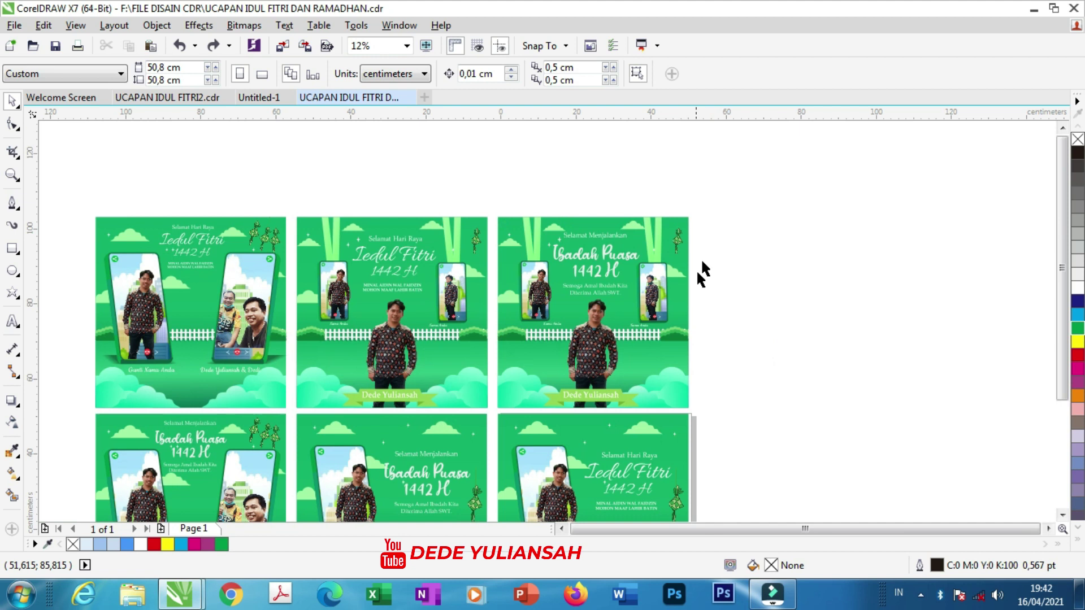
scroll(706, 250, up, 1)
click(710, 291)
mouse_move(640, 340)
mouse_down()
mouse_move(774, 324)
mouse_move(644, 328)
mouse_up()
right_click(643, 333)
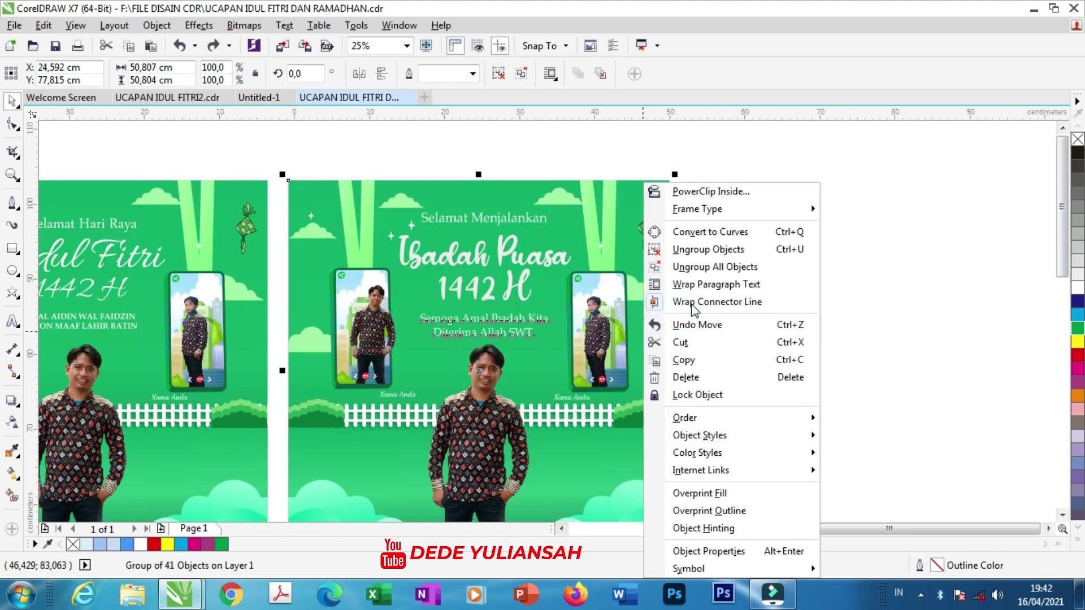
click(710, 247)
click(742, 286)
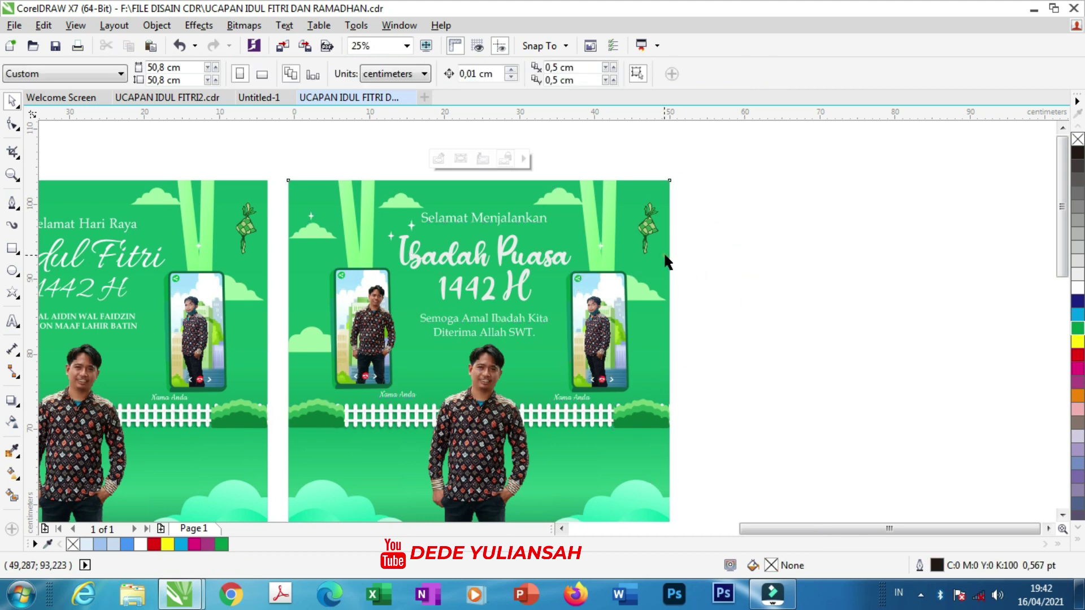
Step: Fill the background rectangle of the upper-row Ibadah Puasa card with cyan (C100 M0 Y0 K0)
click(667, 260)
key(ctrl+z)
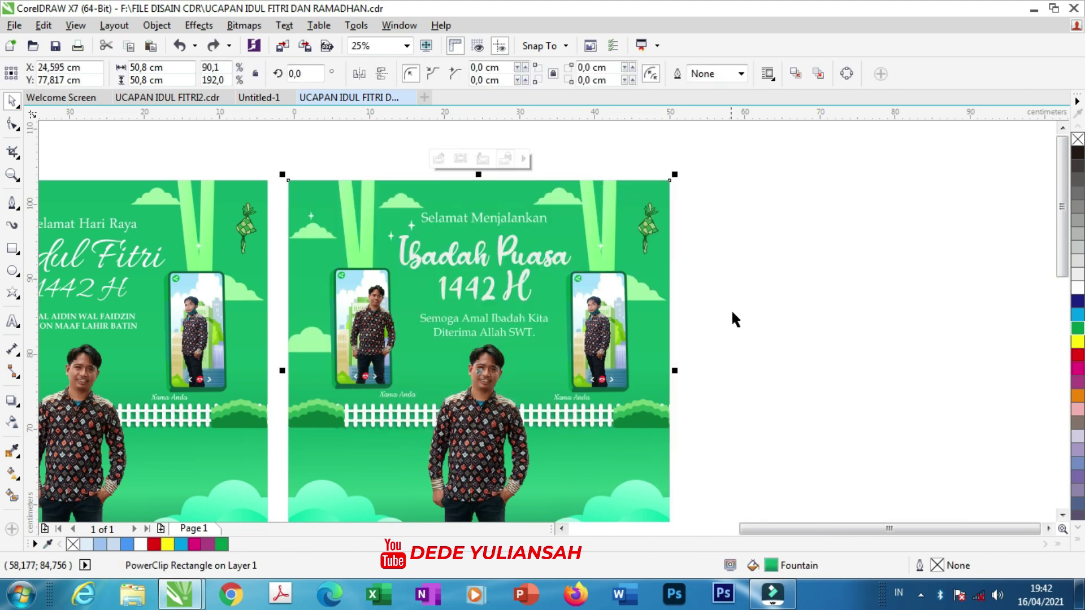
click(1078, 316)
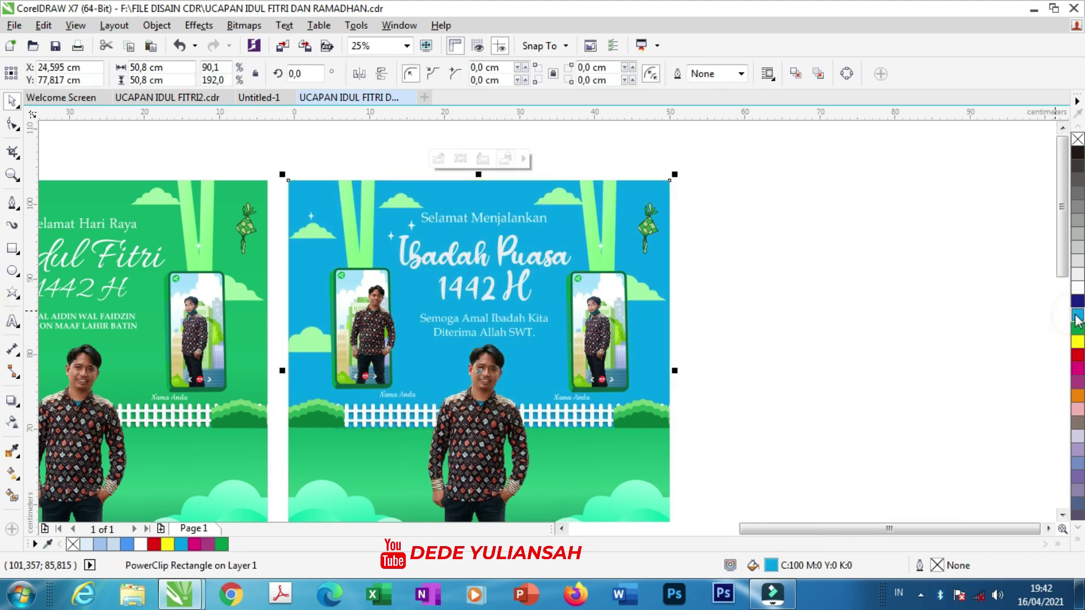
click(731, 271)
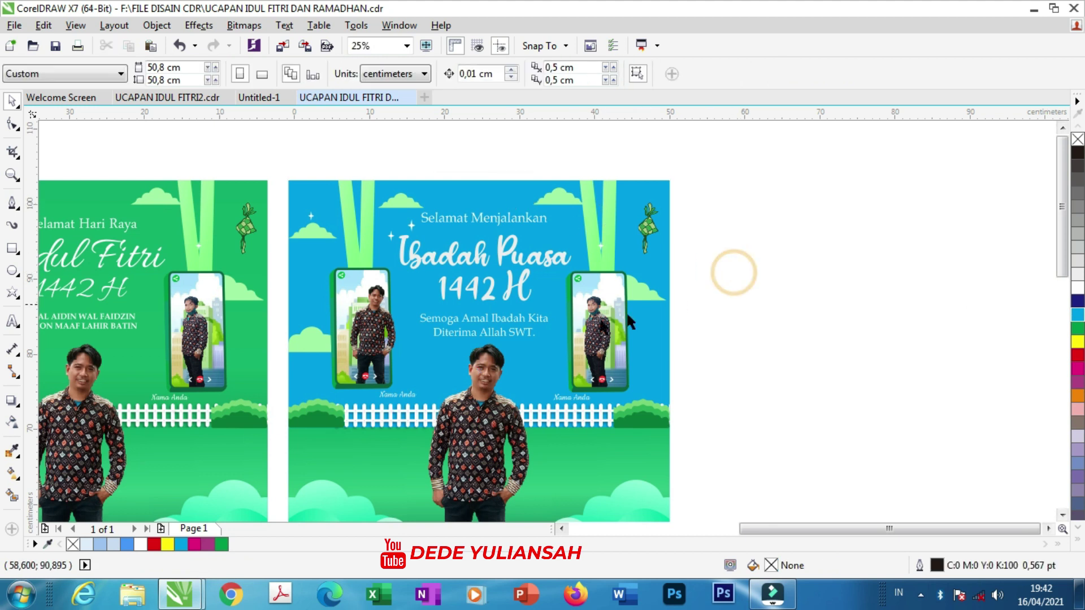
Step: Fill the three upper clouds and the cloud behind the right phone on the blue Ibadah Puasa card with white
click(319, 229)
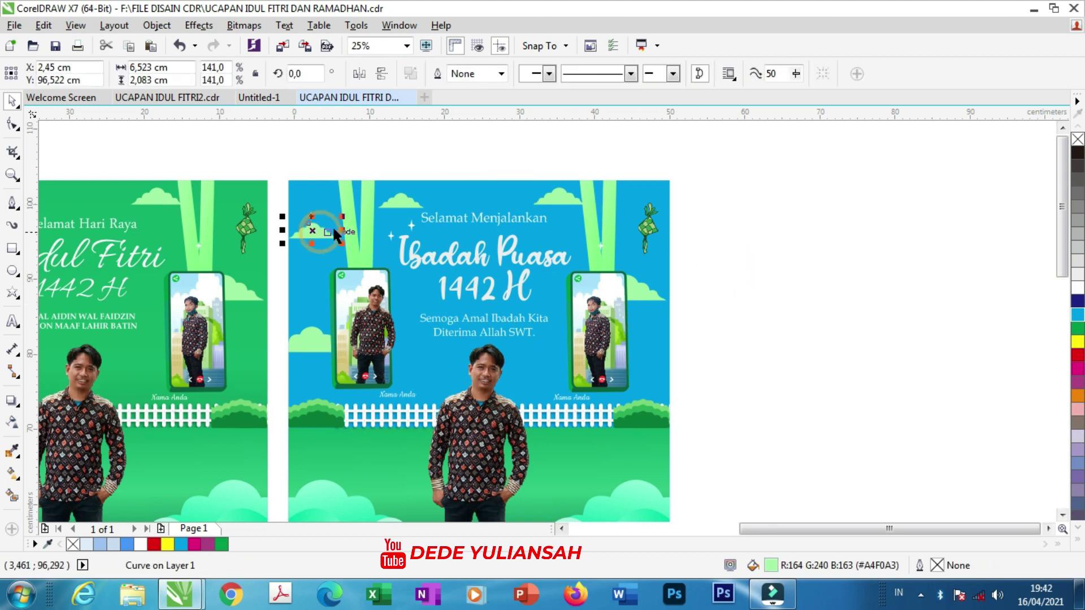
click(1078, 289)
click(852, 265)
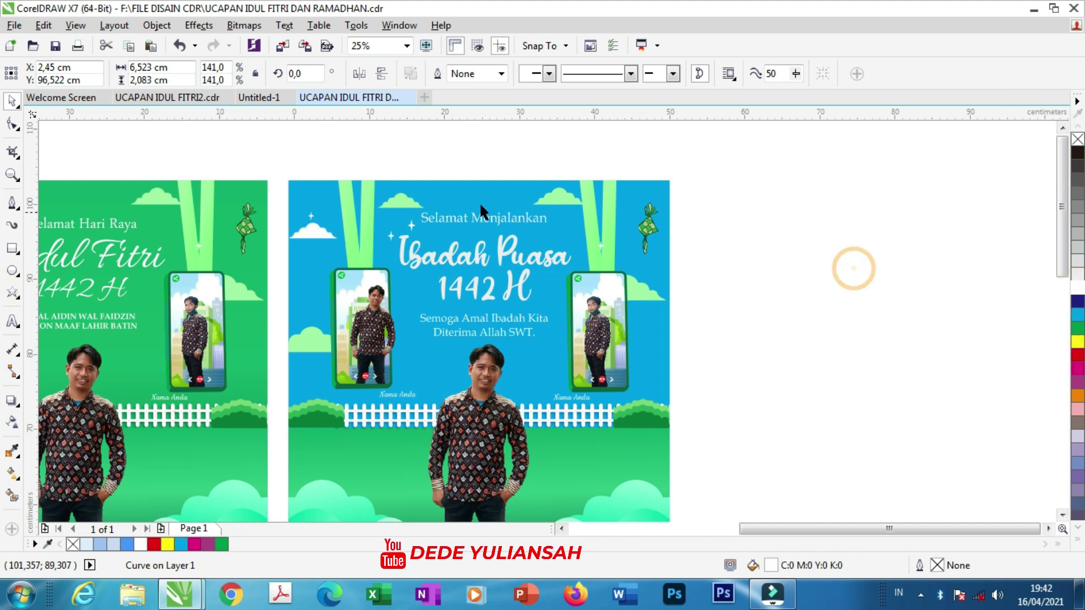
click(407, 204)
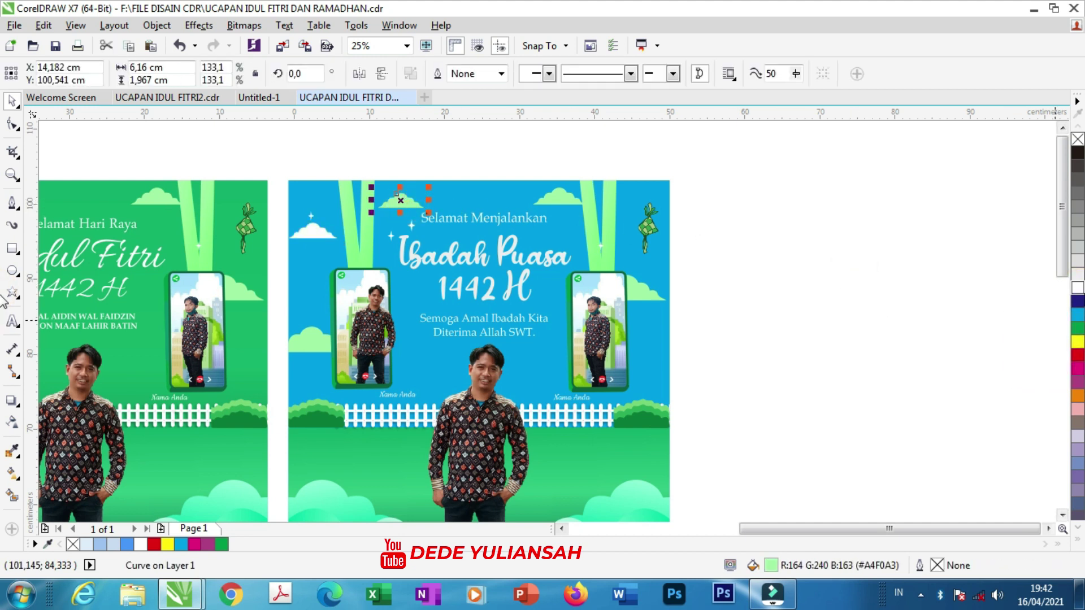
click(745, 250)
click(558, 195)
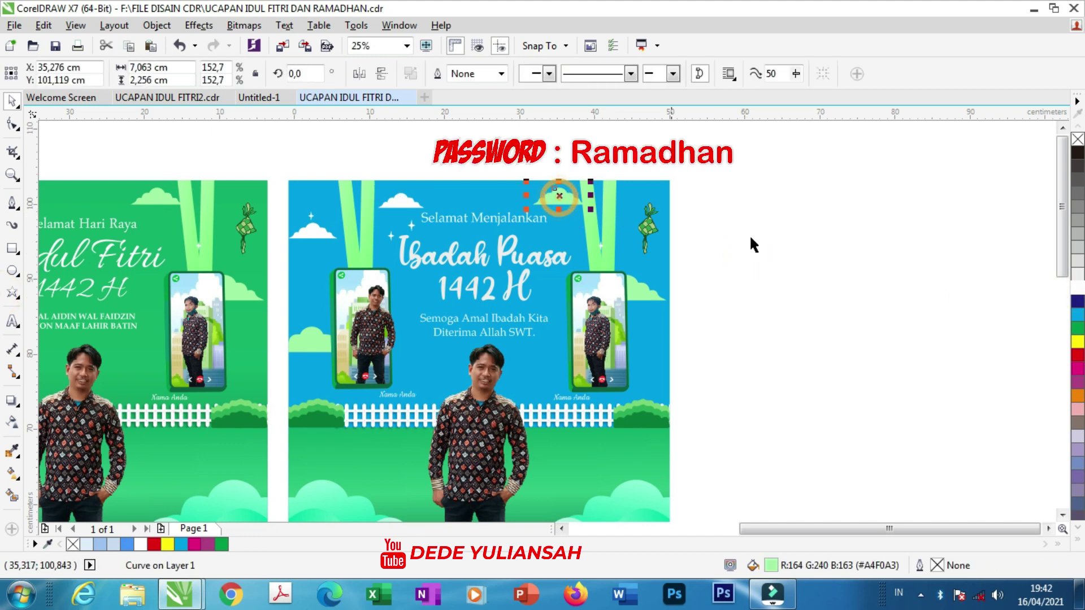
click(899, 289)
key(ctrl+v)
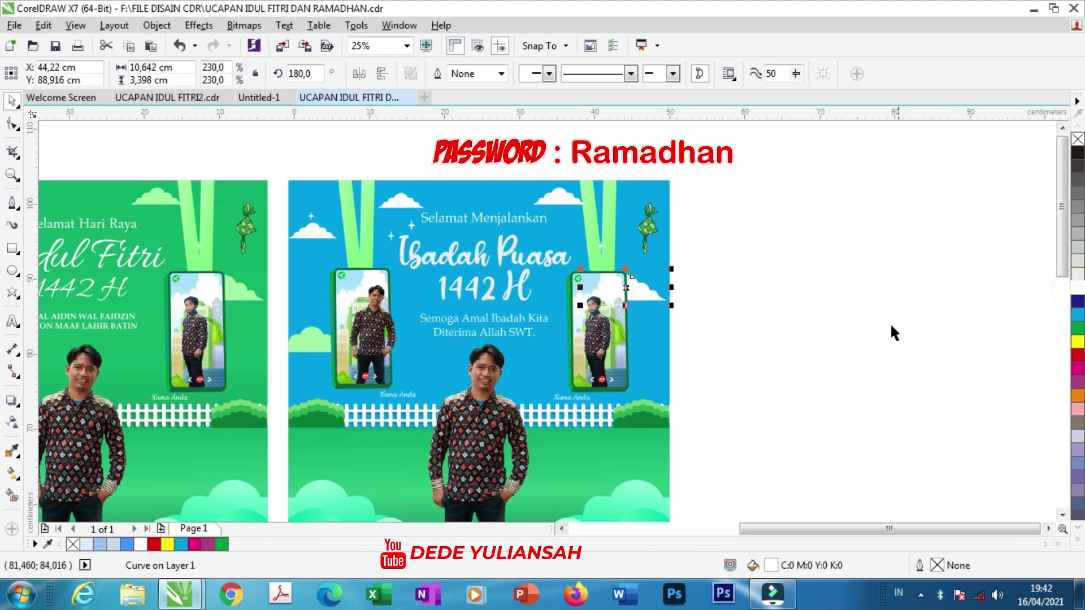
click(887, 323)
Step: Clear the selection and check the phones, clouds and captions of the blue Ibadah Puasa card up close
click(316, 346)
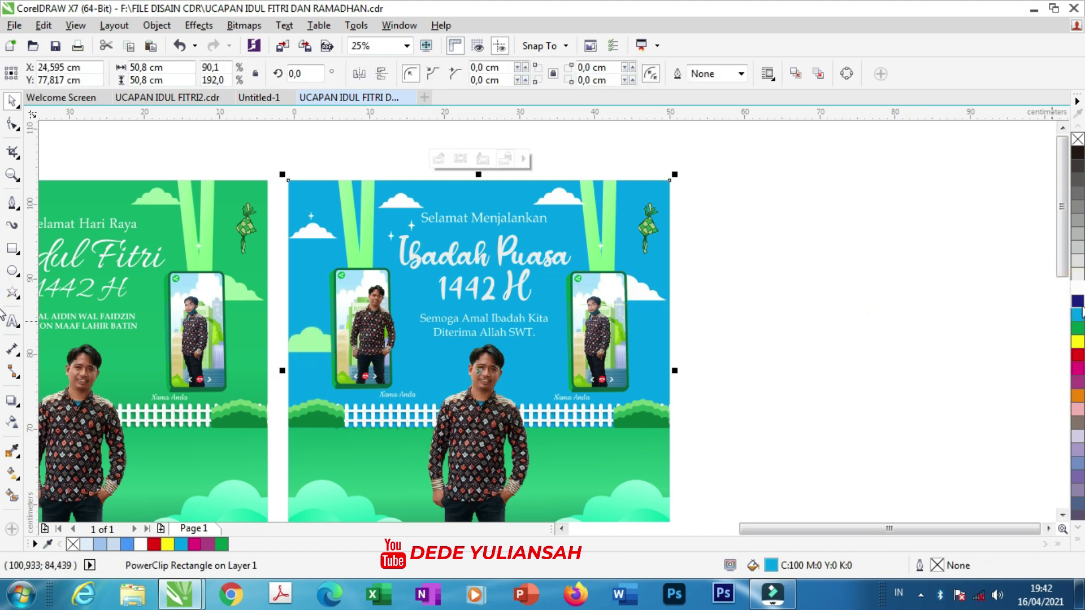
key(Escape)
scroll(339, 345, up, 2)
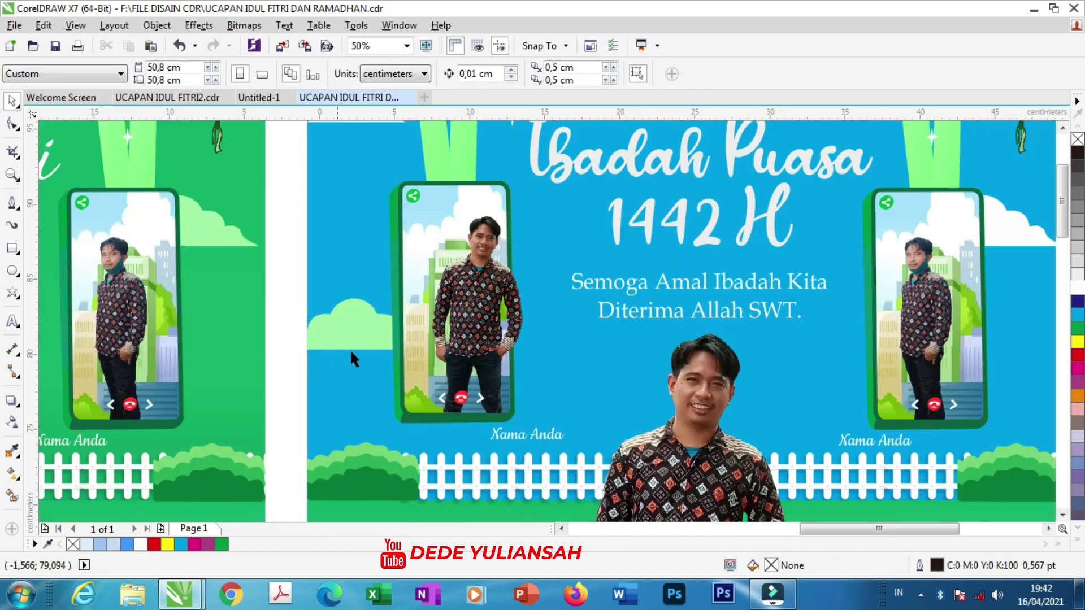
scroll(899, 260, up, 1)
scroll(579, 313, down, 1)
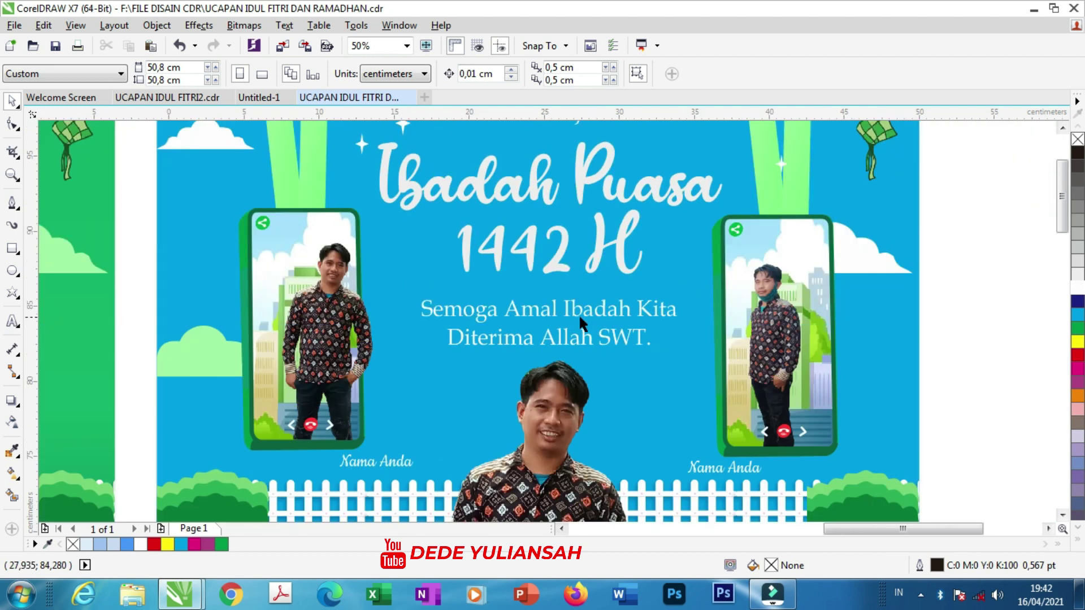
Step: Sample the light grey of the 1442 H lettering and fill the side edge of the blue card's left phone with it
scroll(148, 277, up, 1)
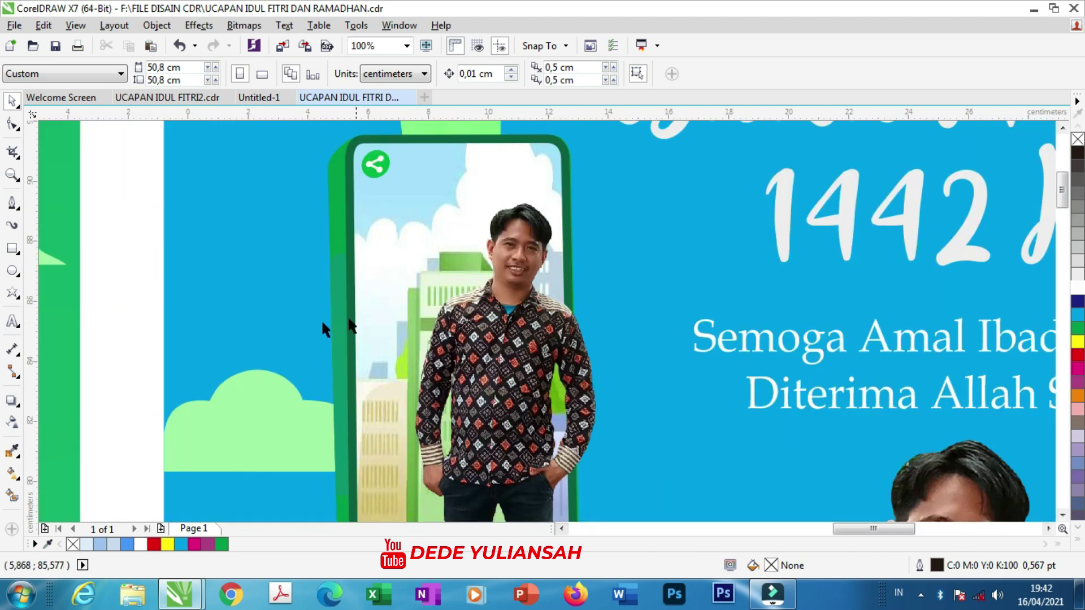
click(12, 450)
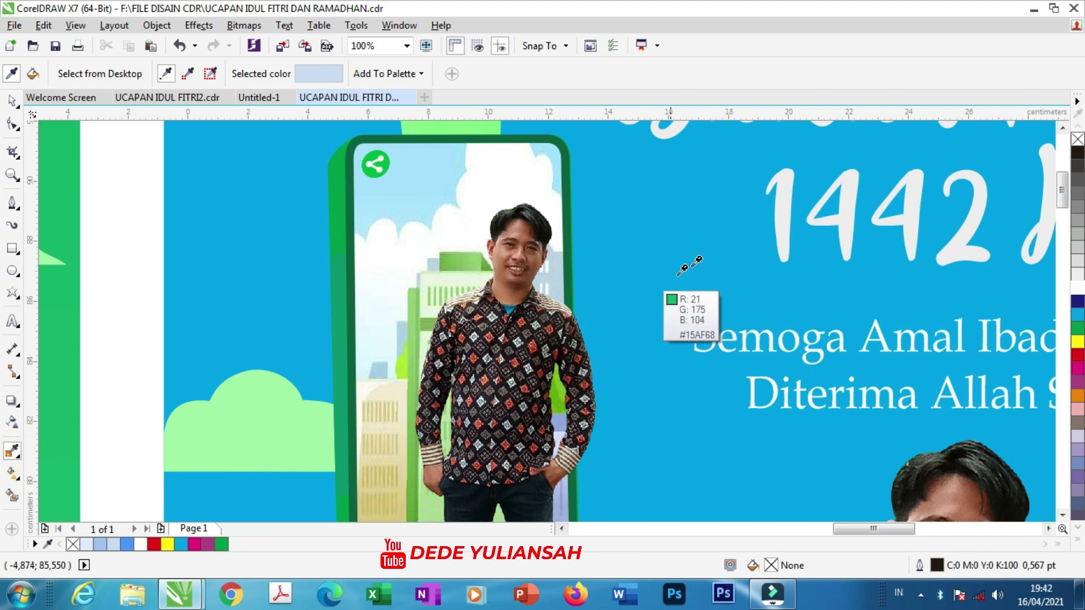
click(782, 209)
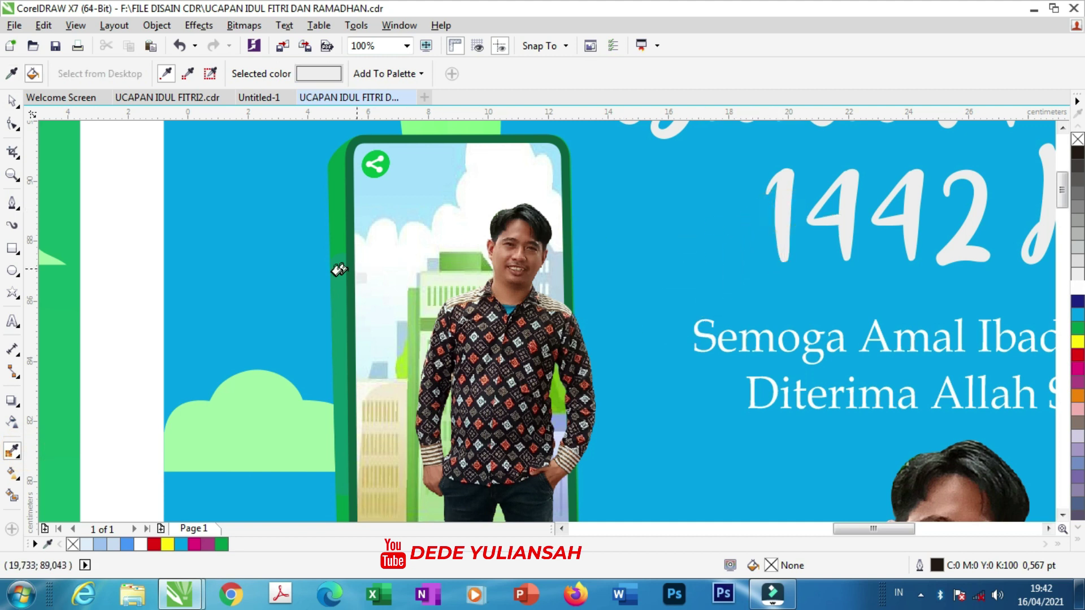
scroll(342, 302, up, 2)
click(331, 309)
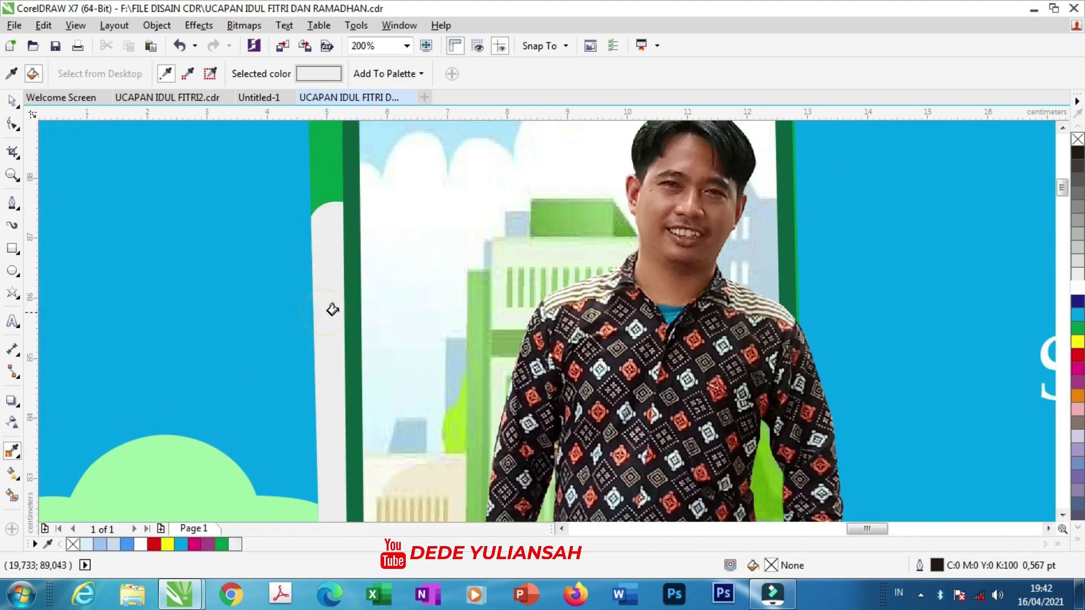
scroll(505, 298, down, 2)
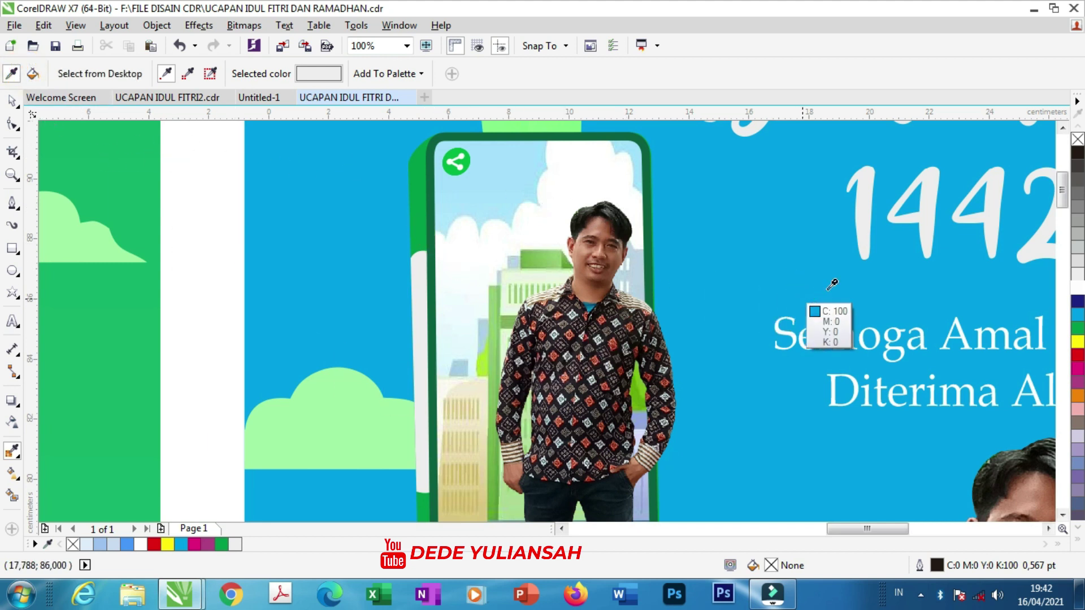
Step: Fill the side edge of the blue card's left phone with the dark green sampled from that phone's frame
scroll(708, 241, down, 2)
scroll(708, 241, down, 4)
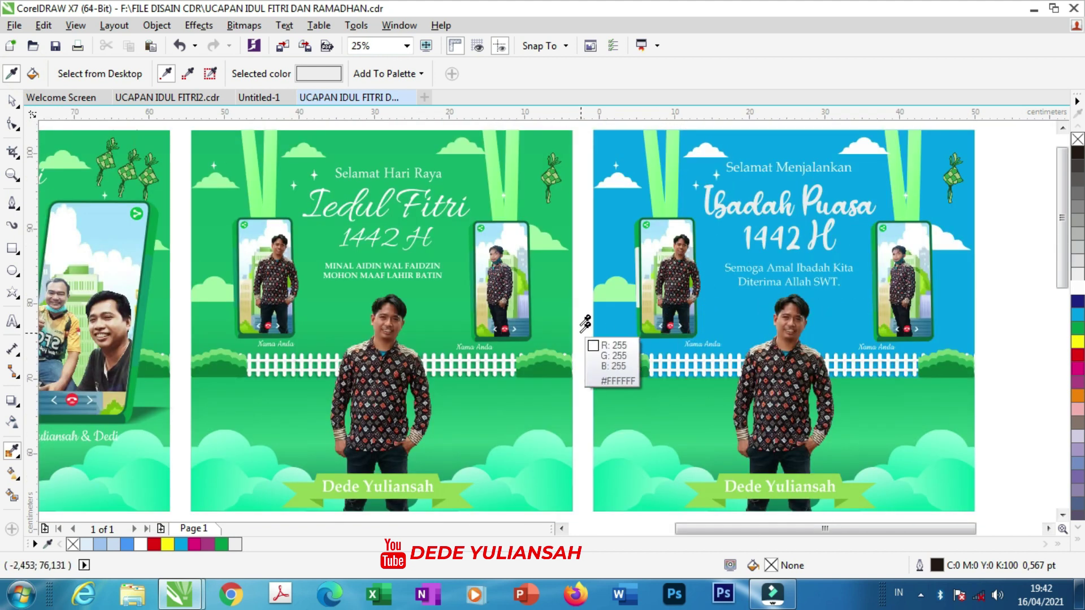
scroll(590, 239, up, 2)
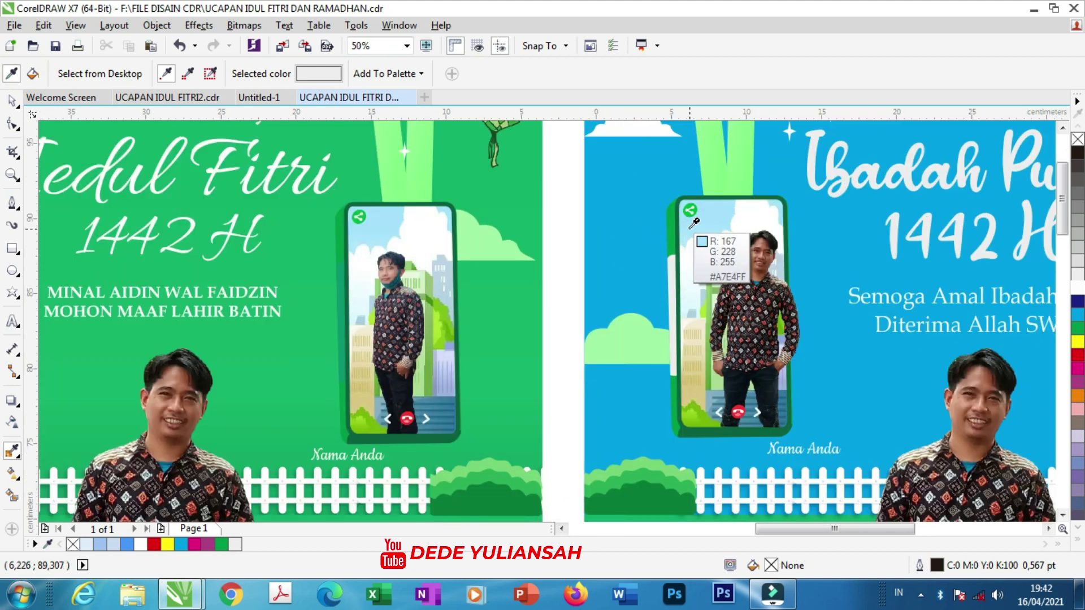
scroll(692, 218, up, 2)
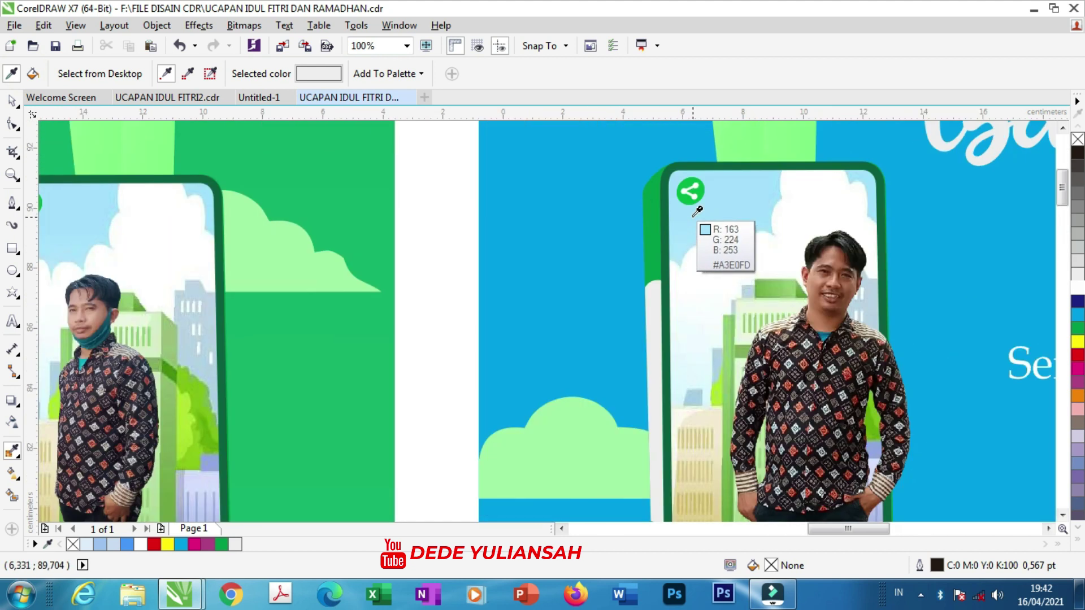
click(712, 165)
click(650, 335)
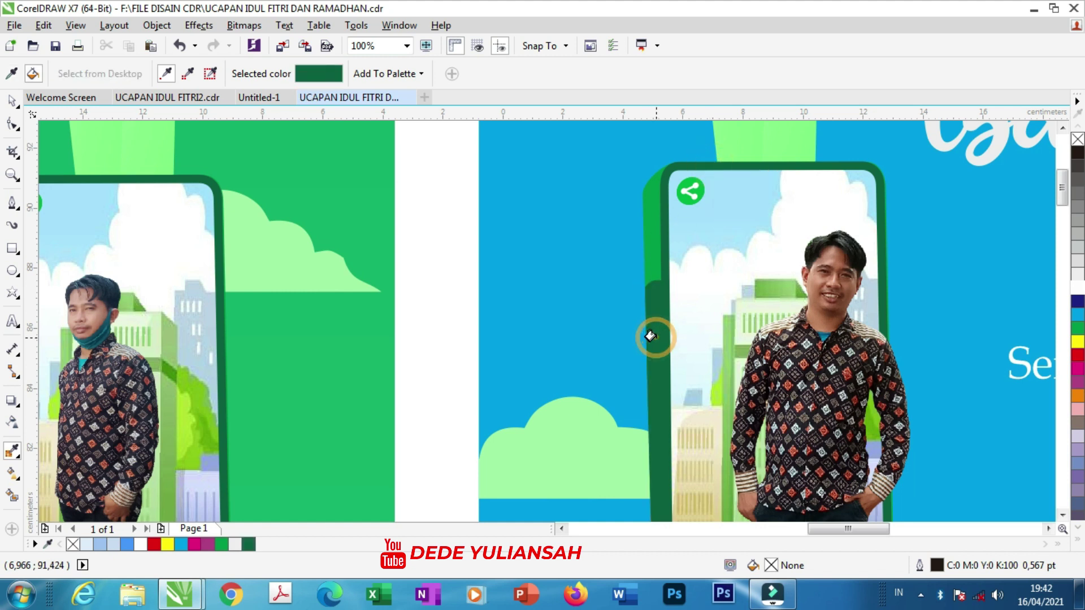
scroll(613, 267, down, 1)
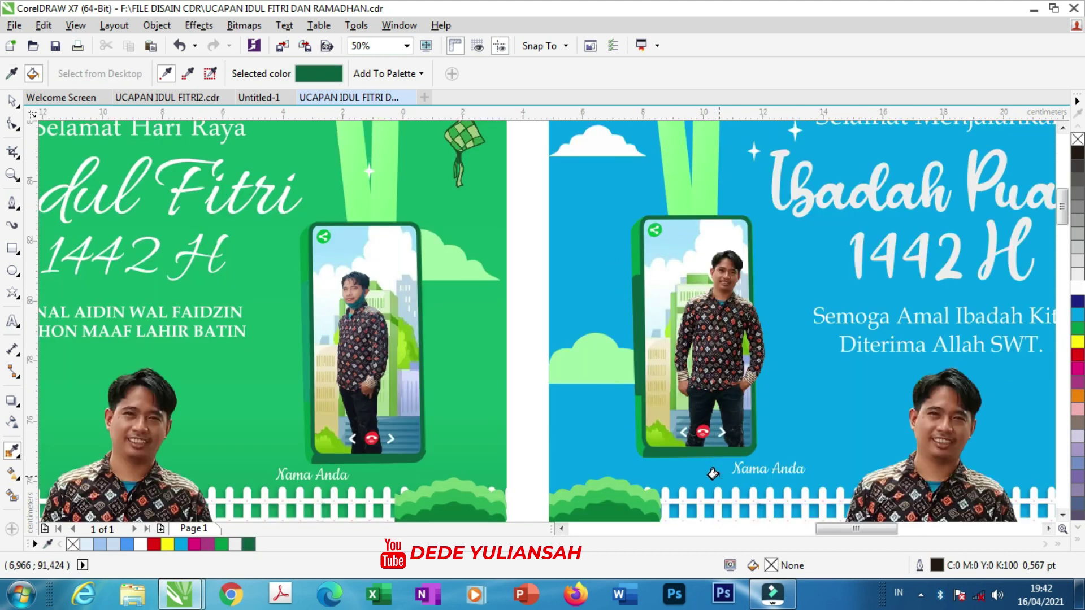
Step: Try to fill part of the blue card's left phone with the light green sampled from the neighbouring cloud
scroll(718, 475, up, 1)
click(11, 75)
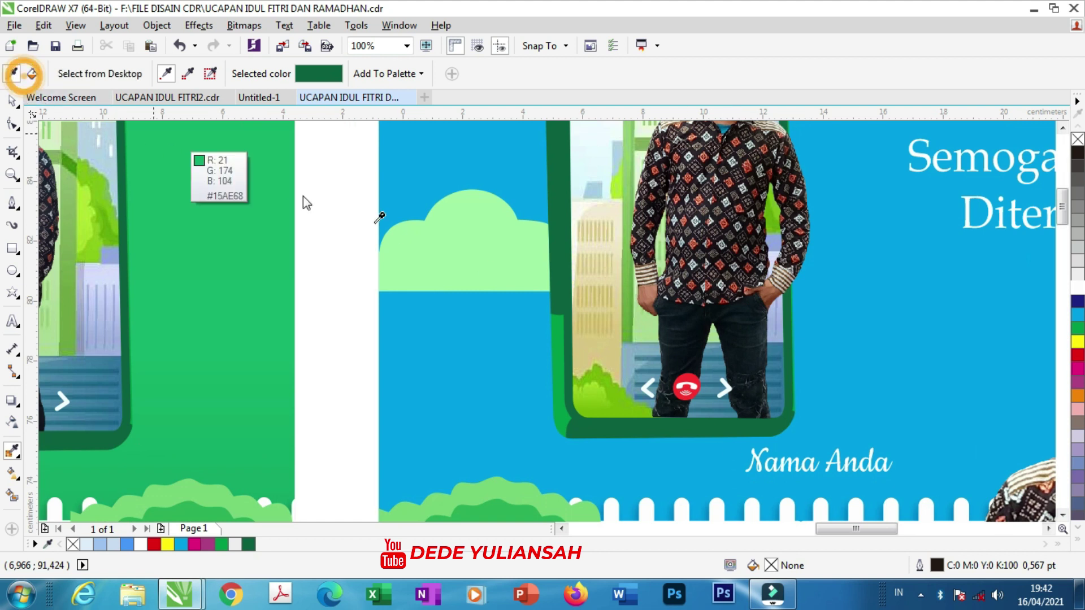
click(443, 251)
scroll(702, 383, up, 2)
click(687, 378)
key(ctrl+z)
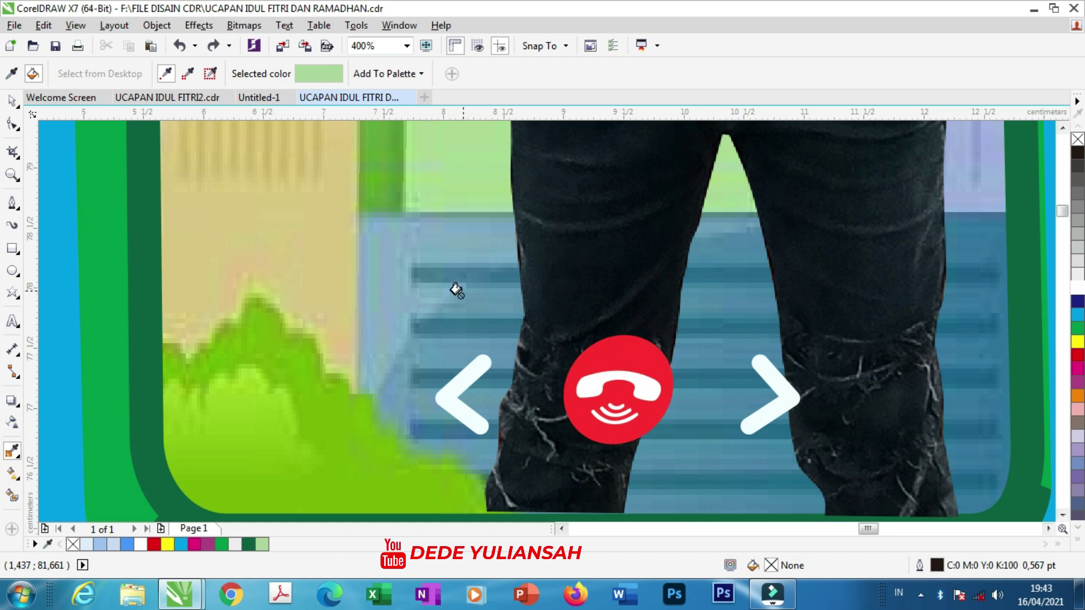
scroll(456, 290, down, 4)
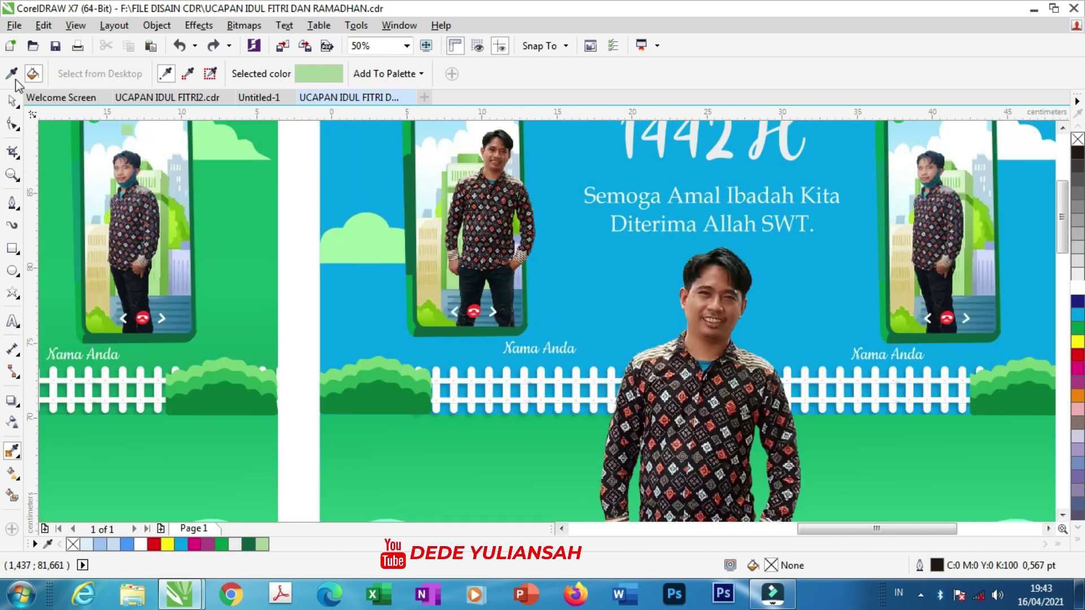
Step: Ungroup the gradient clouds along the bottom of the blue Ibadah Puasa card
click(12, 102)
scroll(609, 219, down, 3)
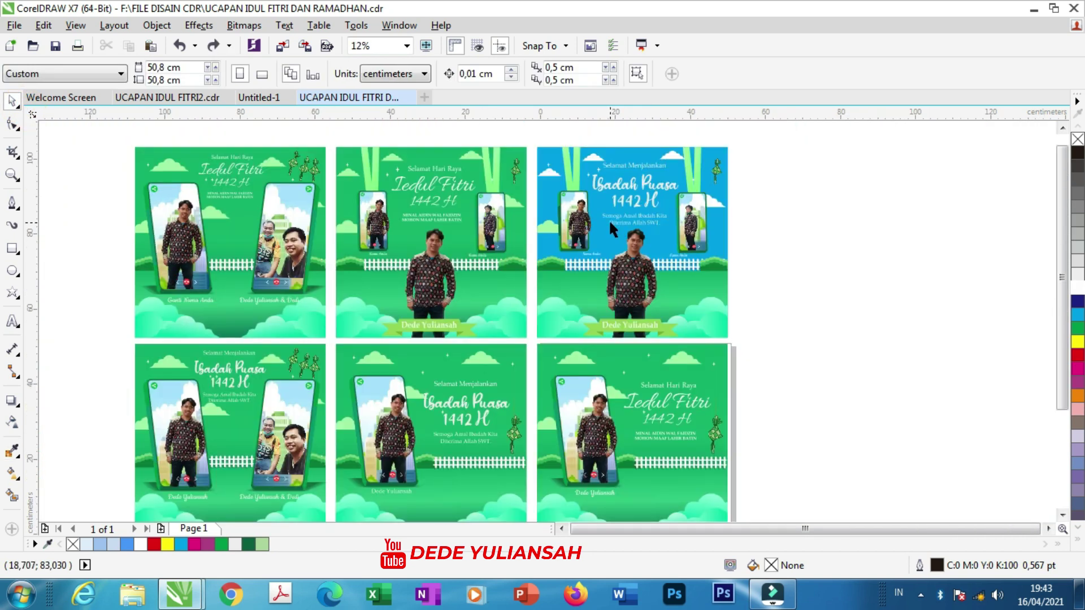
scroll(774, 280, down, 1)
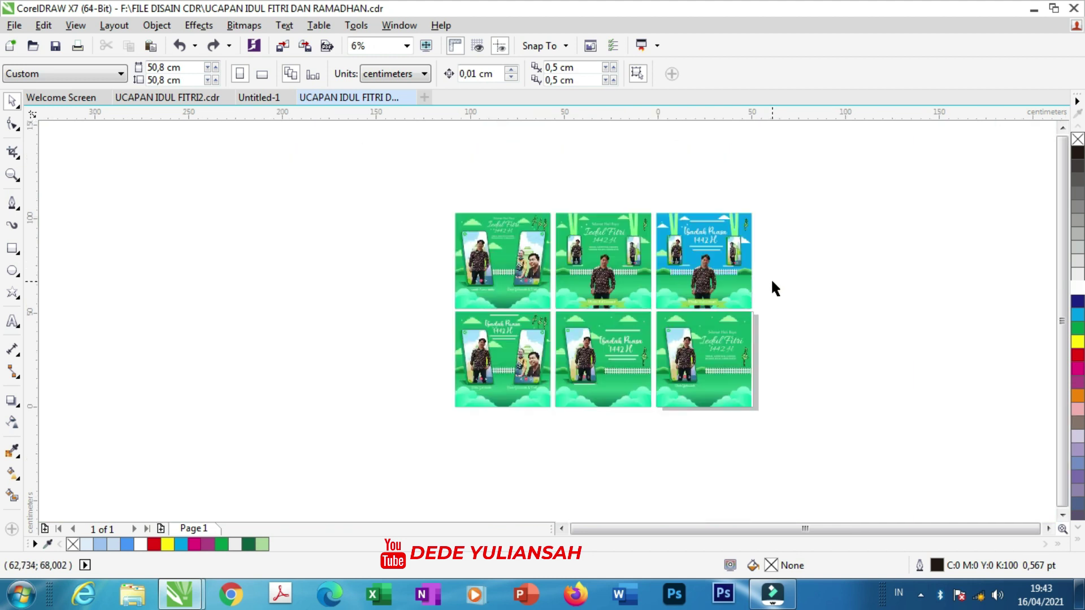
scroll(753, 297, up, 2)
scroll(718, 326, up, 1)
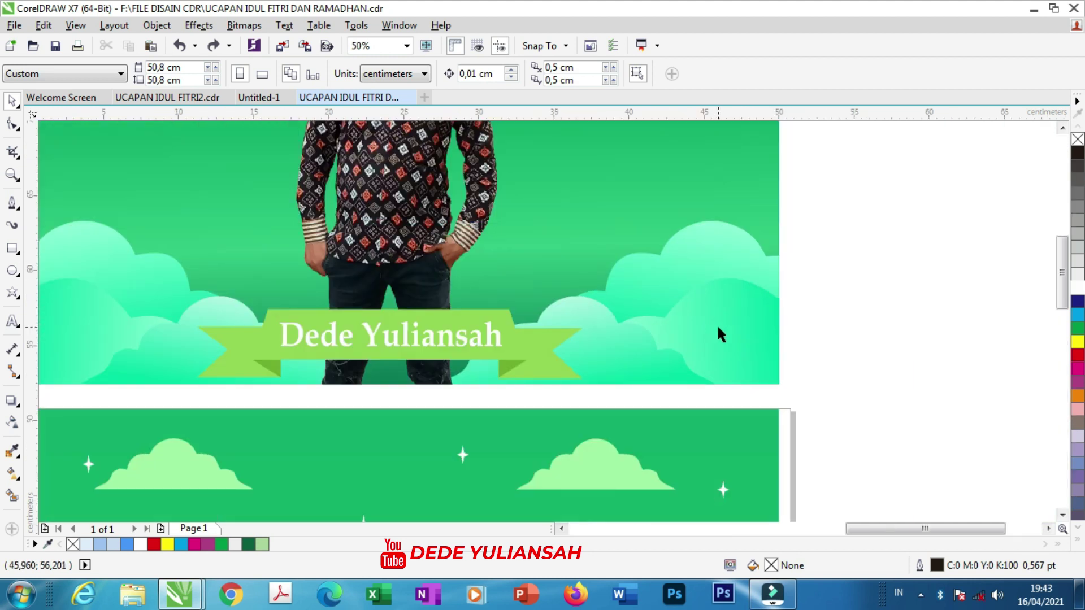
click(720, 327)
right_click(720, 328)
click(759, 249)
Step: Try moving the lower-right group of three clouds off the blue card, and try filling the whole group with cyan
drag(726, 331, 964, 310)
key(ctrl+z)
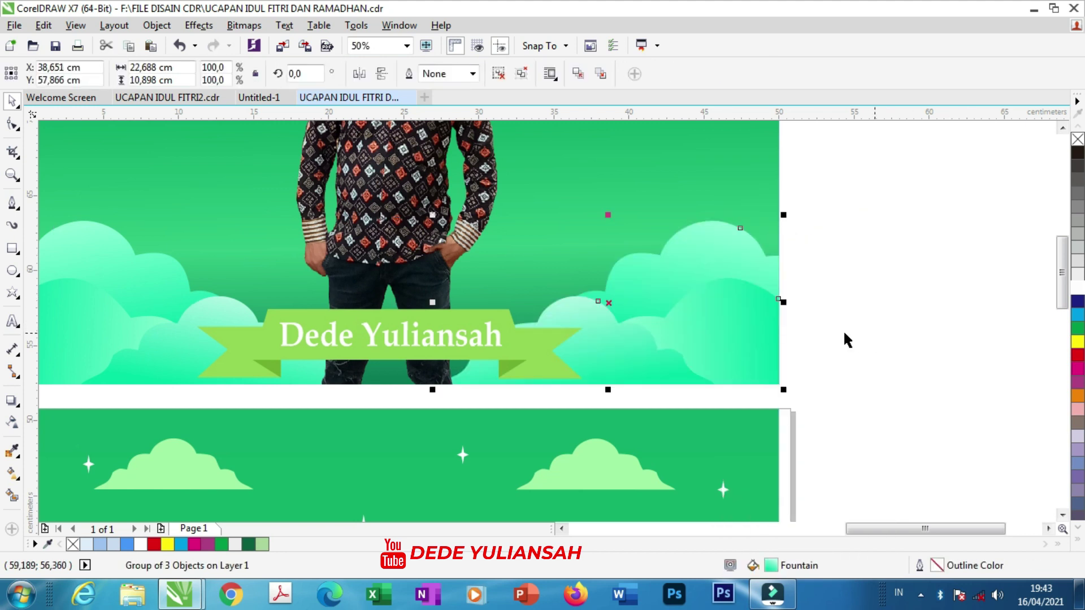
right_click(720, 327)
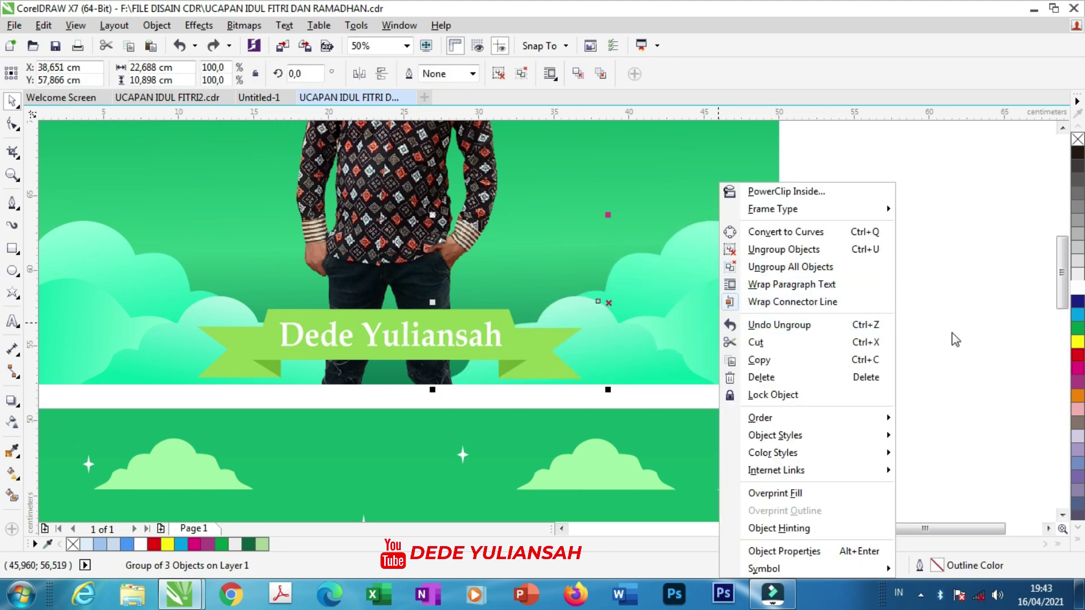
click(978, 324)
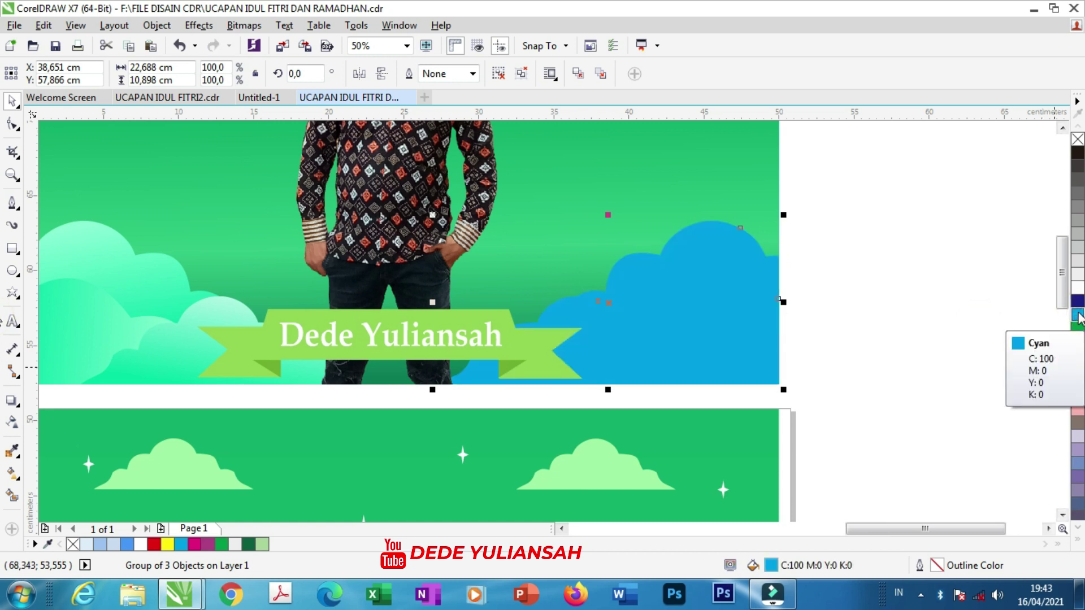
Step: Ungroup the three lower-right clouds of the blue card and test the separation by moving the front cloud away and back
right_click(700, 318)
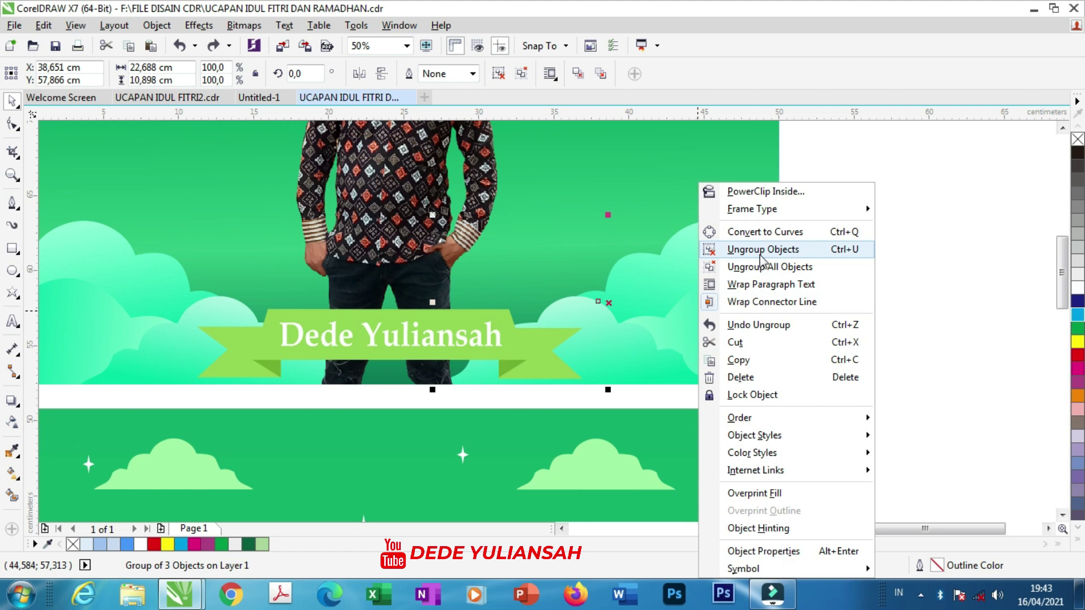
click(758, 251)
click(717, 322)
drag(717, 322, 874, 314)
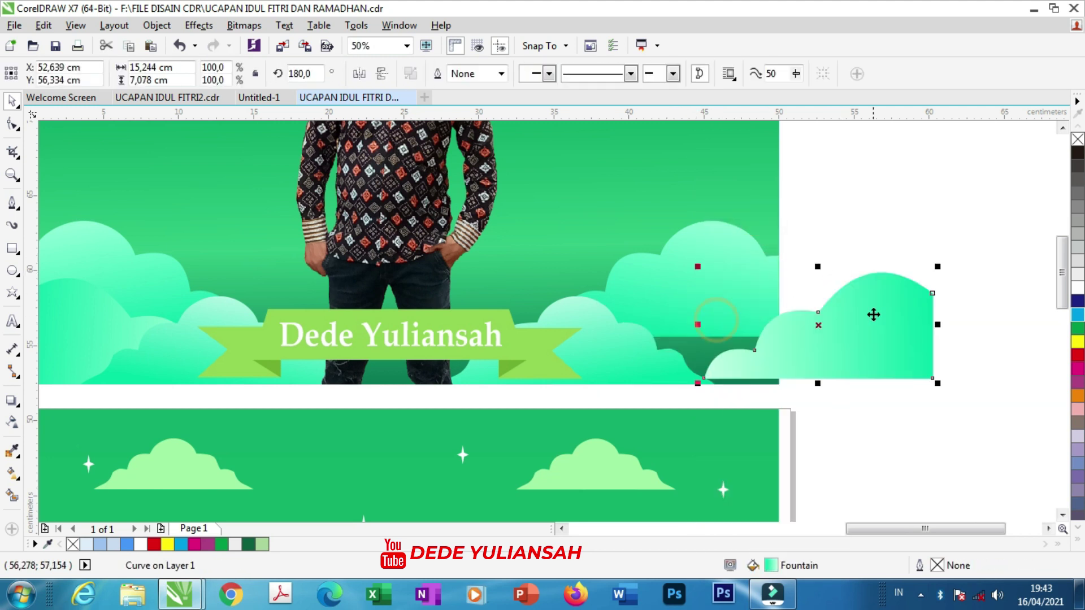
key(ctrl+z)
Step: Try cyan on the front and upper clouds of the blue card's lower-right cluster, and try moving the remaining cloud
click(1078, 315)
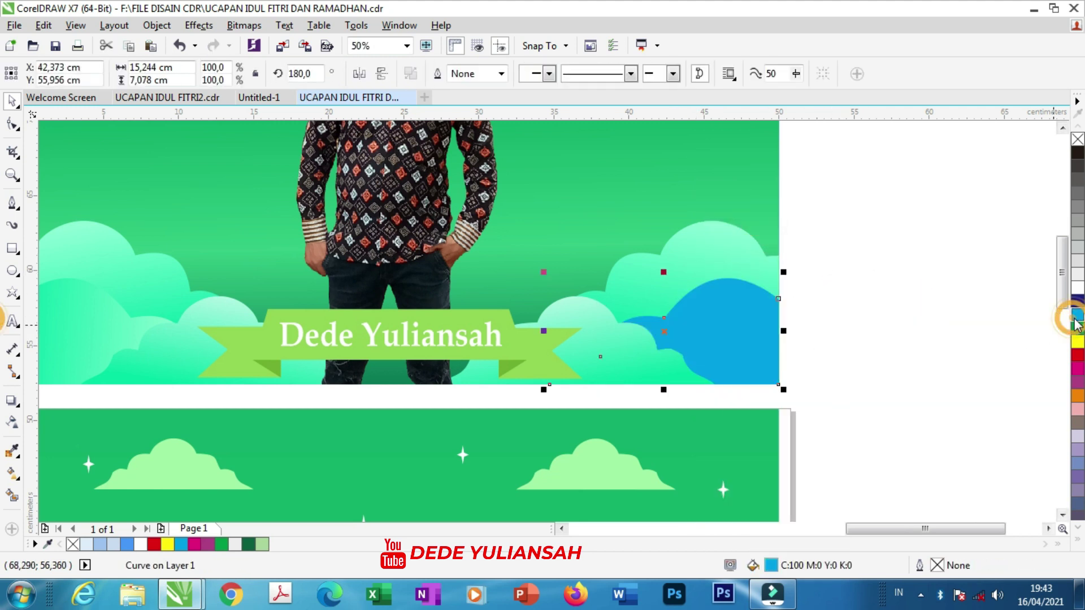
click(724, 249)
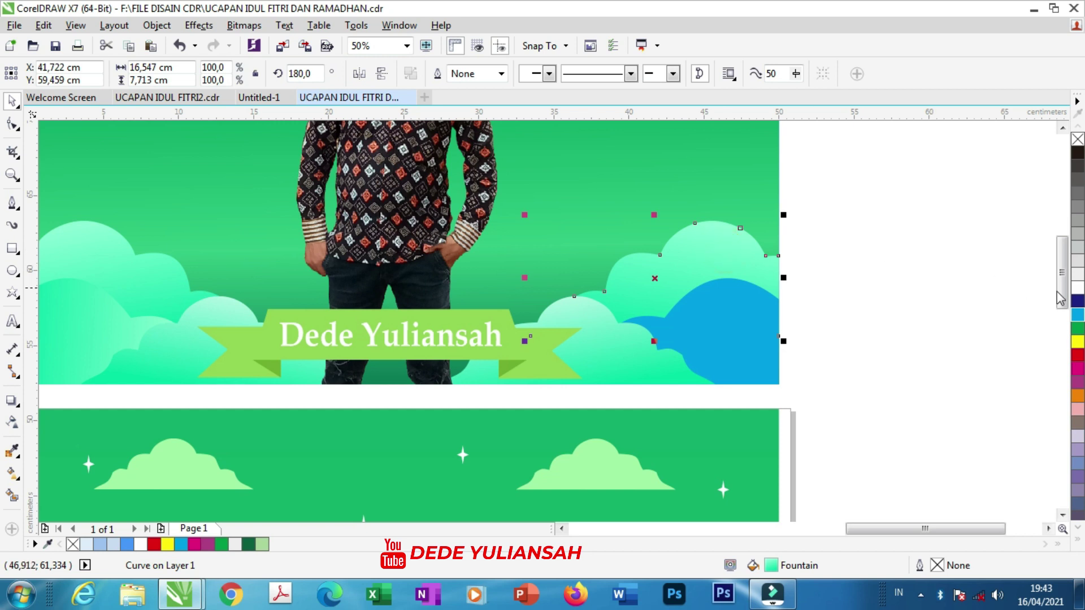
click(1078, 315)
key(ctrl+z)
key(ctrl+z)
drag(639, 346, 669, 308)
key(ctrl+z)
Step: Clear the selection and review all six greeting cards, checking the lower-row cards and the upper-row Iedul Fitri cards up close
scroll(713, 293, down, 1)
scroll(713, 293, down, 1)
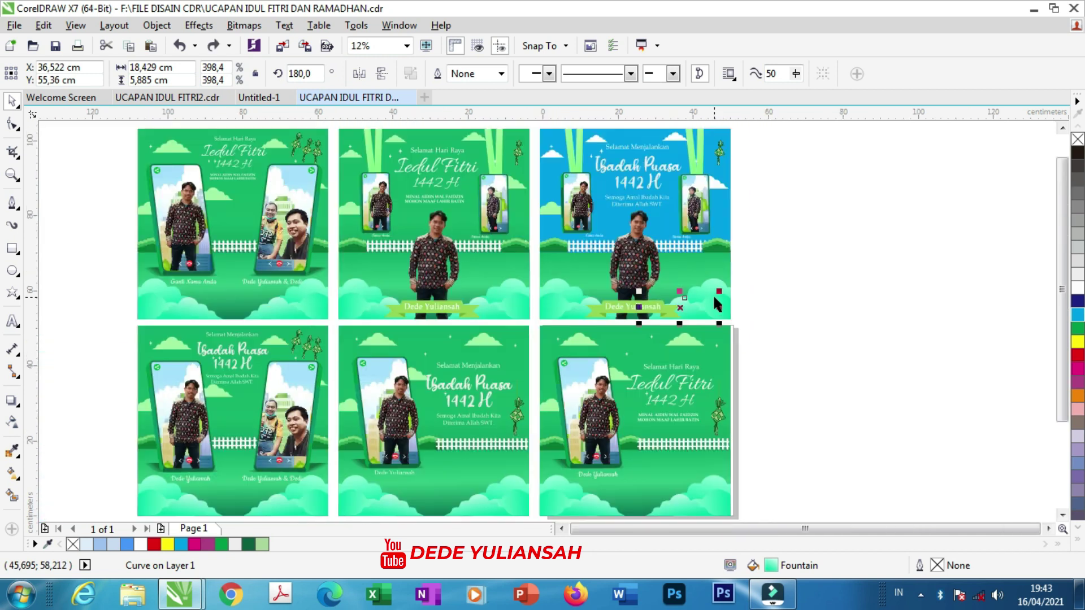
click(812, 293)
scroll(750, 310, down, 1)
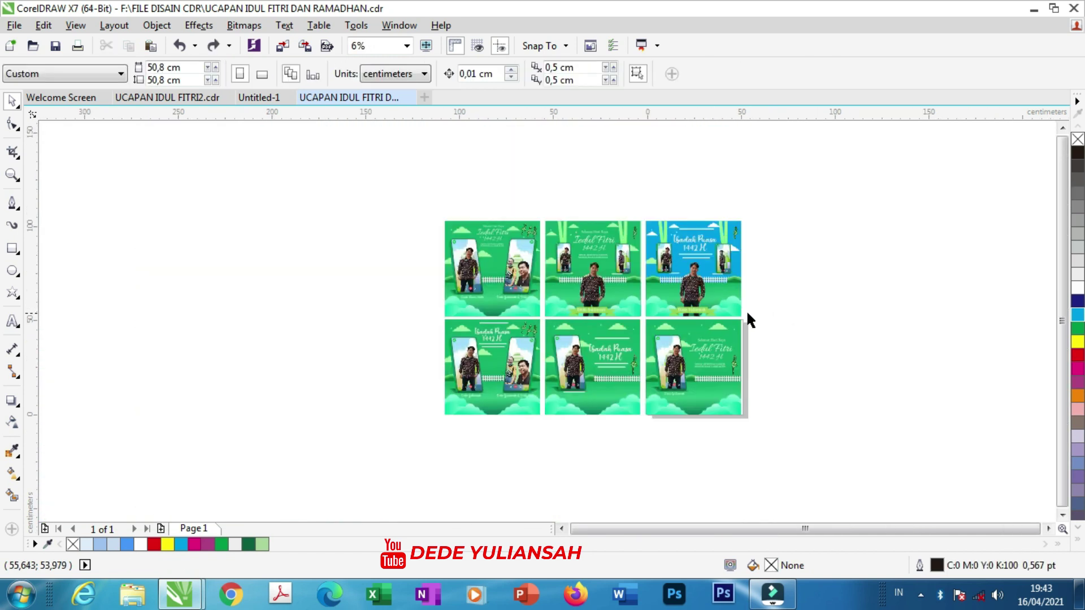
scroll(588, 398, up, 1)
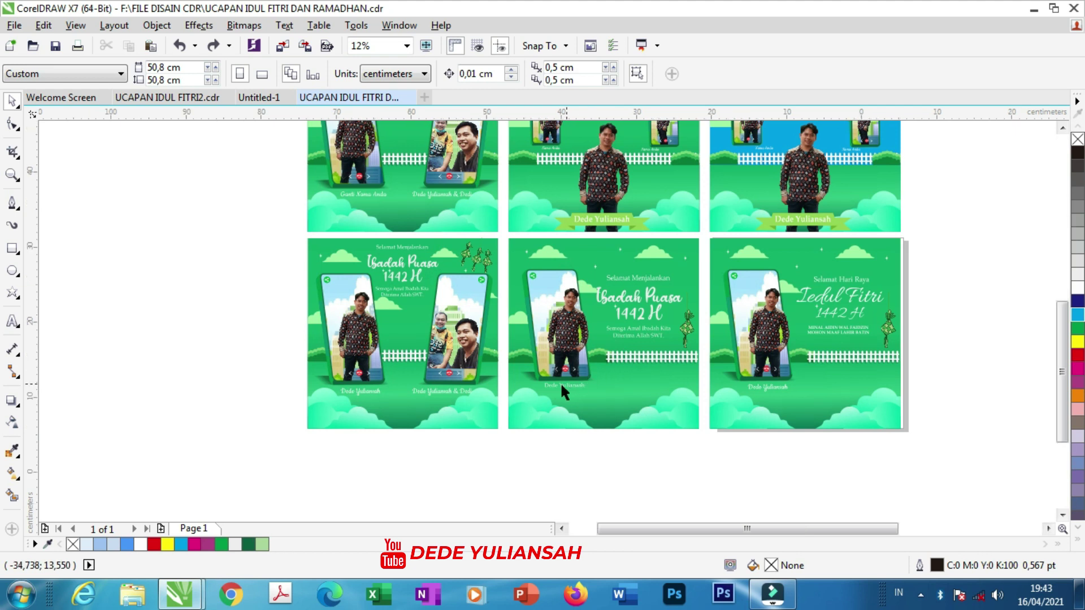
scroll(562, 384, up, 1)
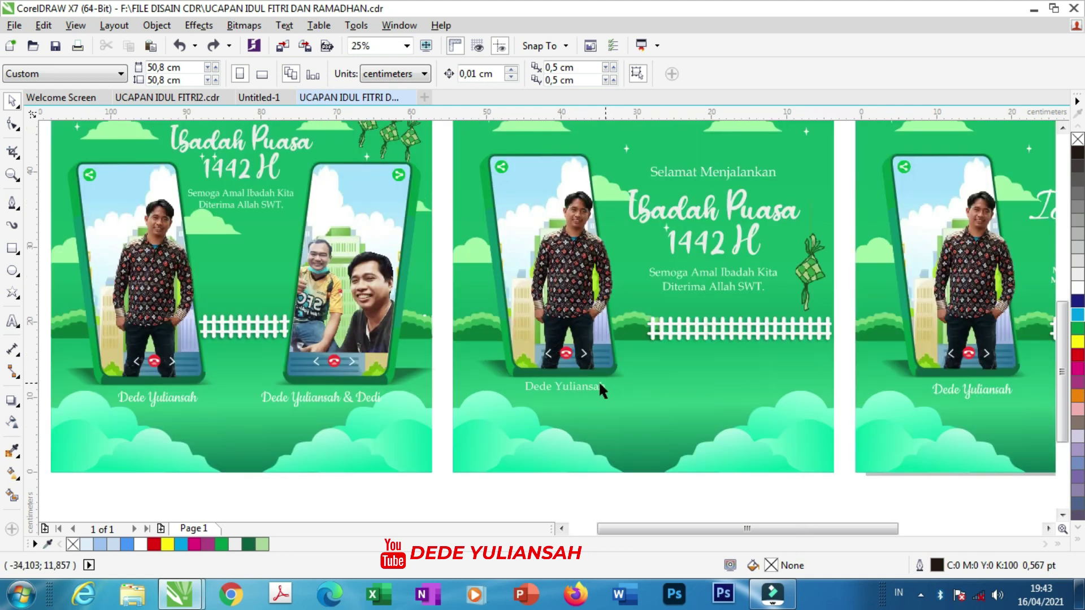
scroll(561, 382, up, 1)
scroll(561, 382, down, 2)
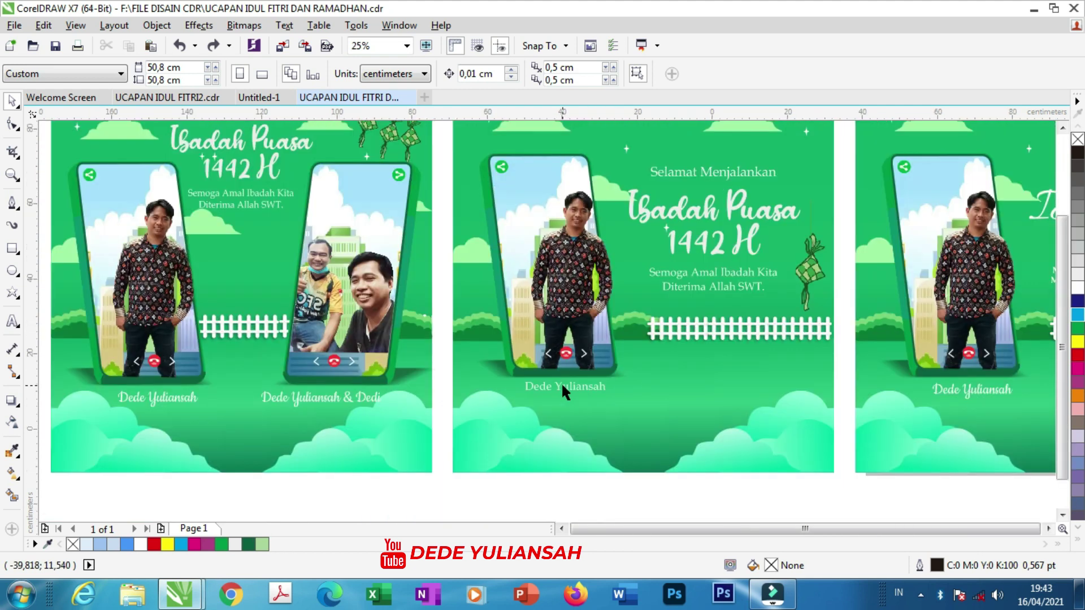
scroll(440, 321, up, 1)
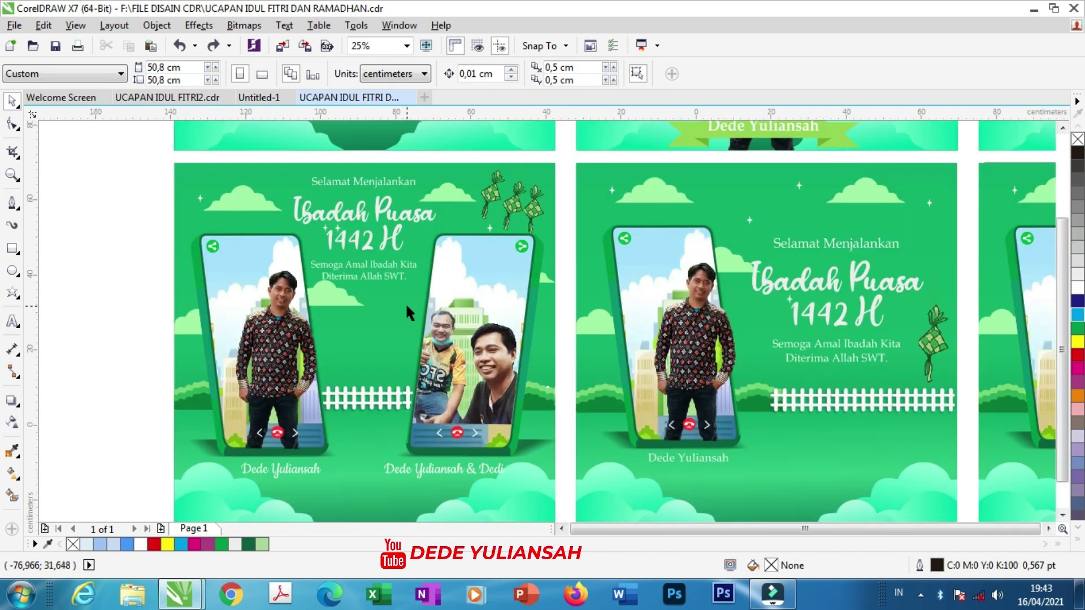
scroll(405, 303, down, 1)
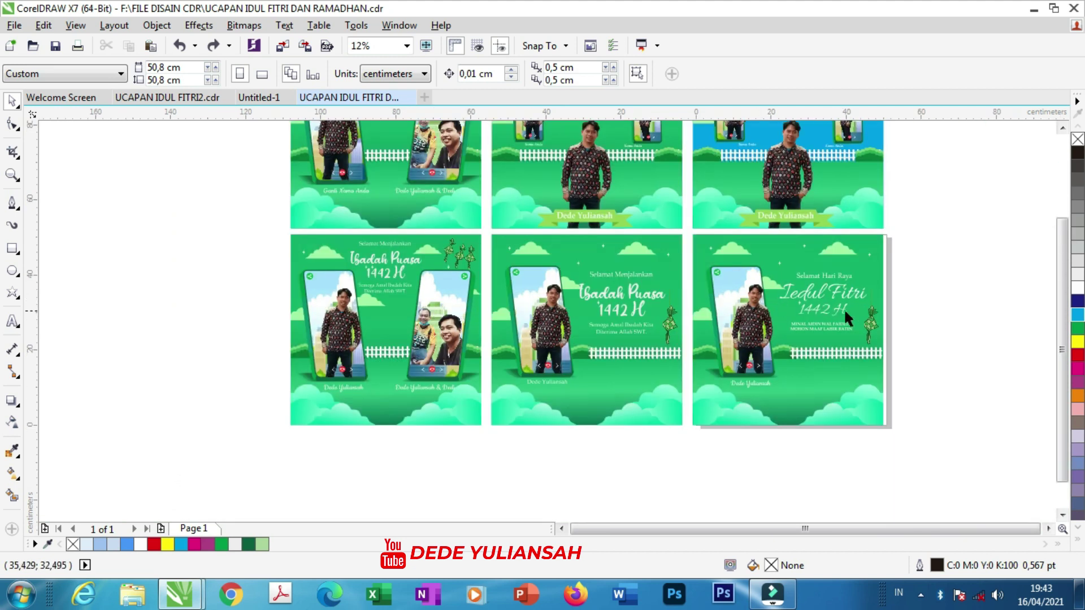
scroll(891, 331, up, 1)
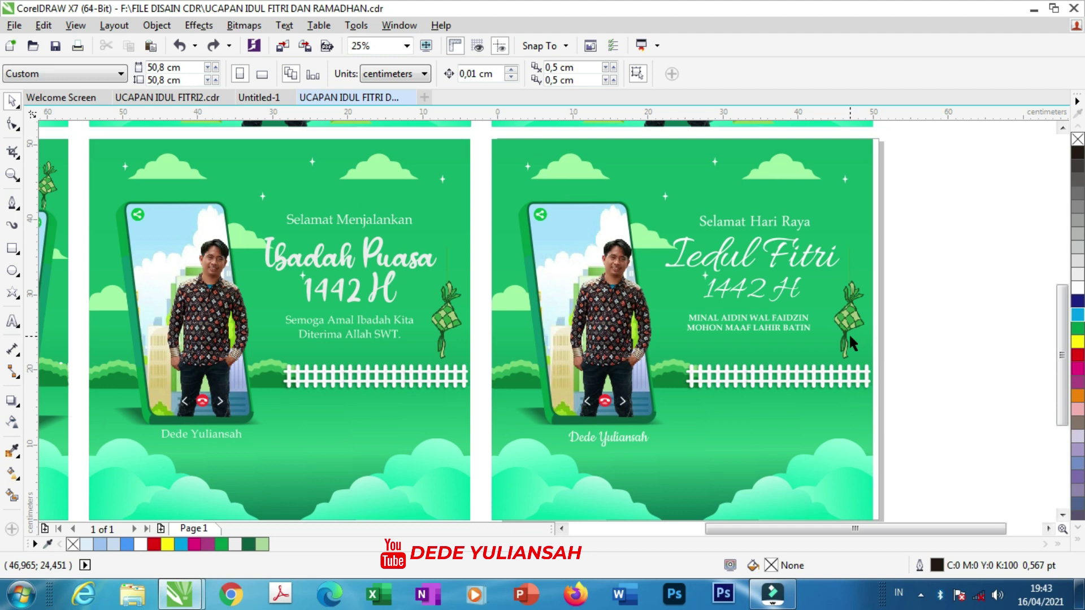
scroll(846, 335, down, 1)
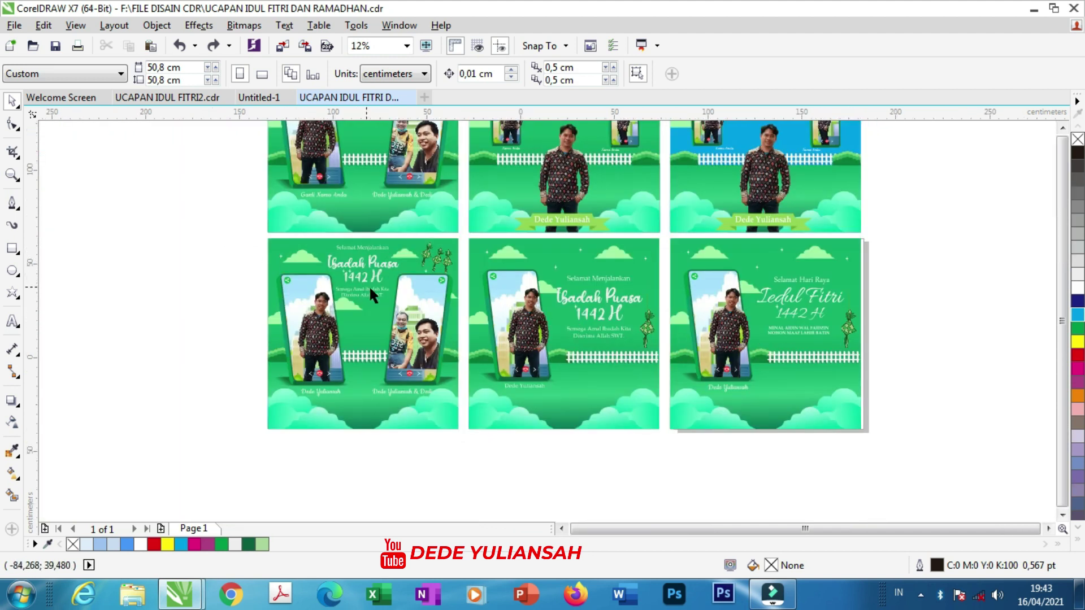
scroll(368, 286, down, 1)
scroll(373, 168, up, 2)
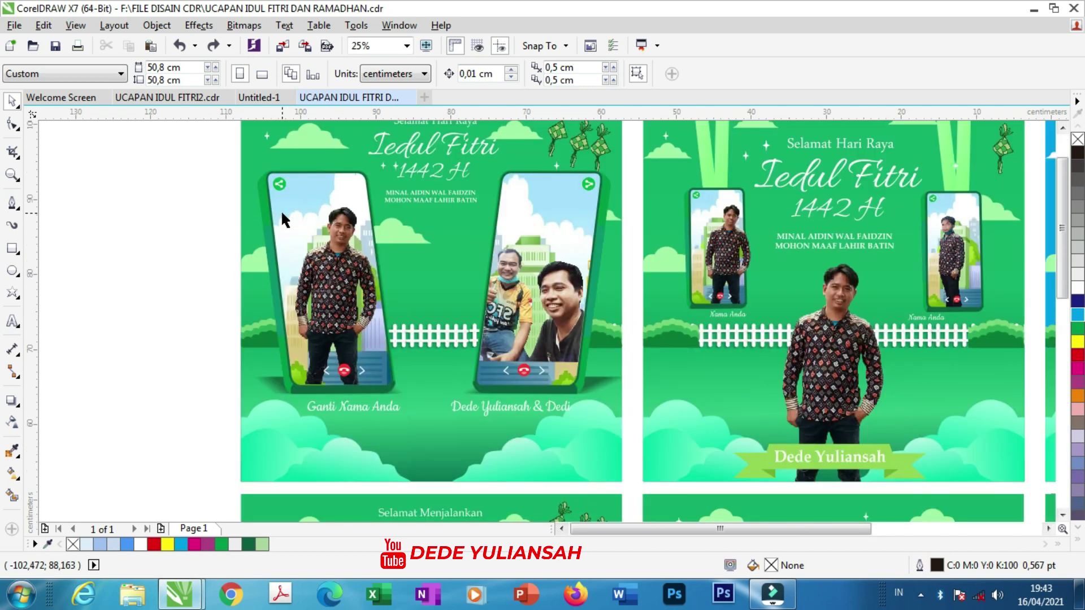
scroll(409, 243, down, 1)
key(x)
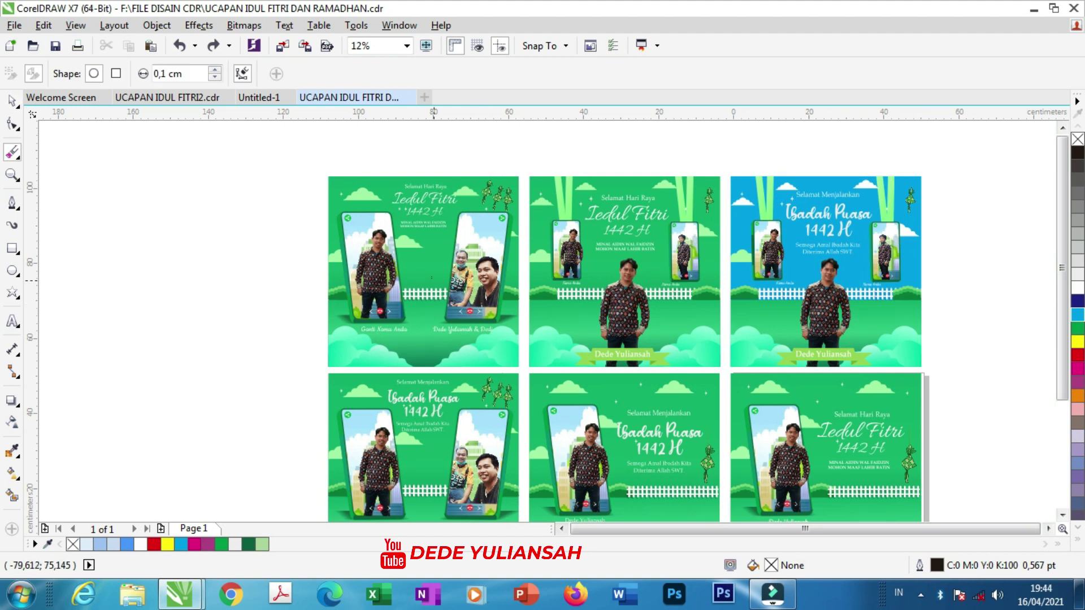
scroll(434, 149, up, 1)
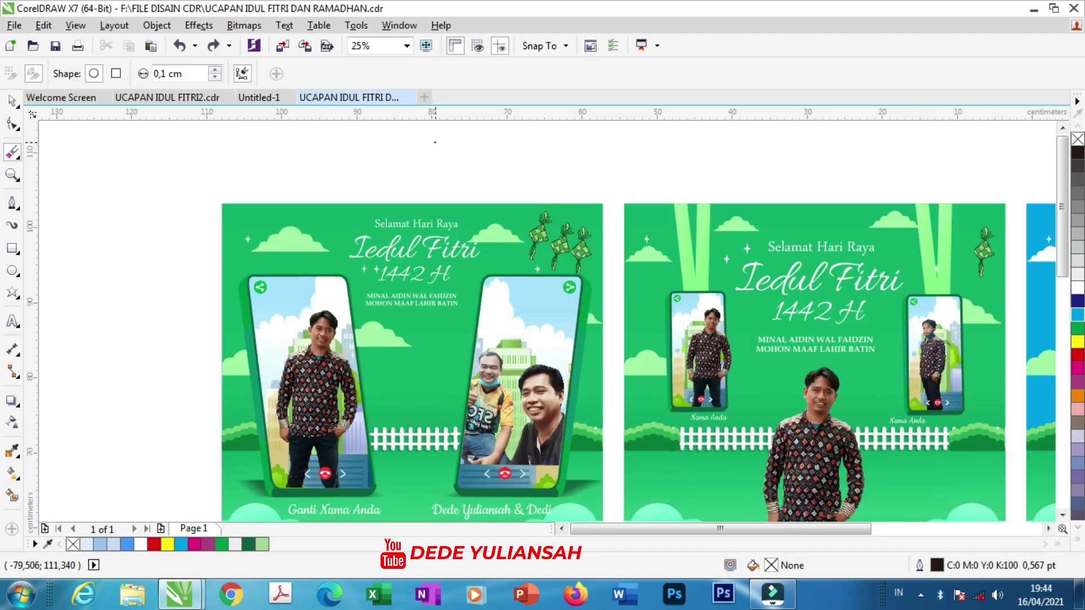
click(14, 100)
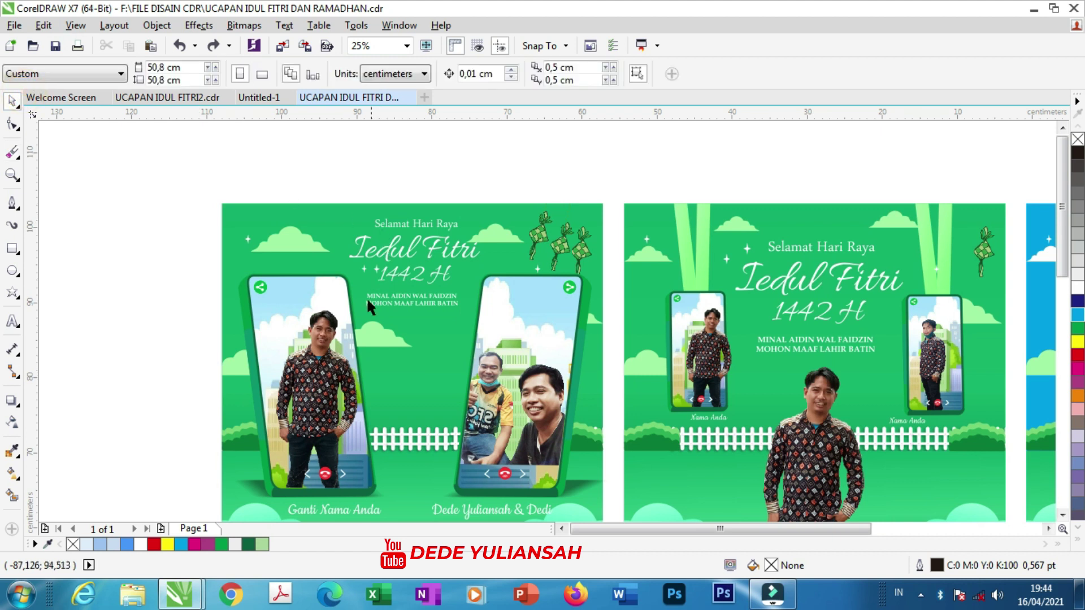